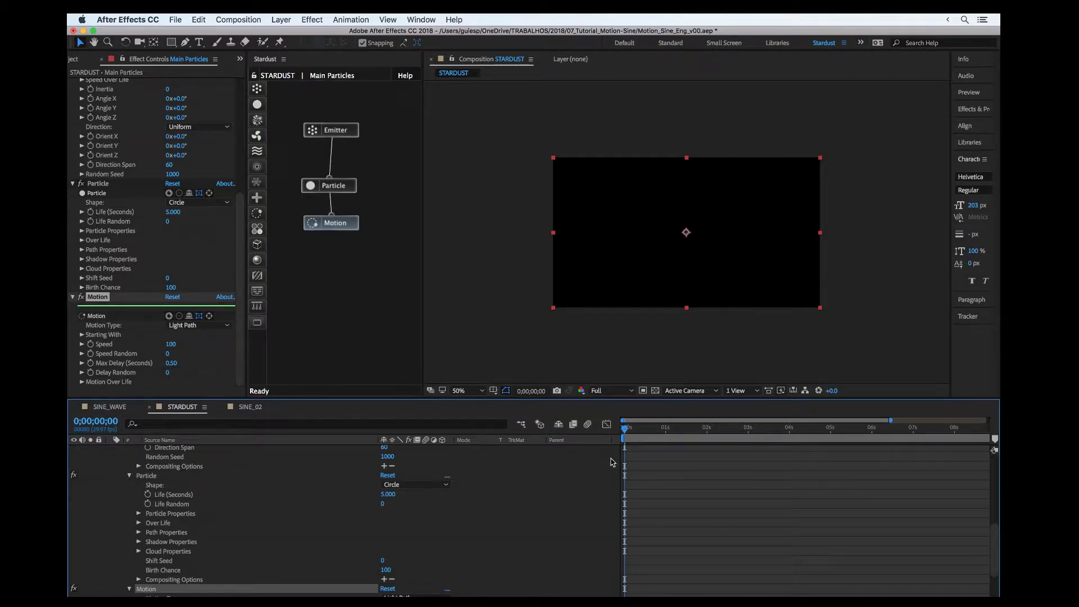
Show the Stardust Motion Type options: Light Path, Circle, Sine, Bounce and Look At.
{"action": "left_click", "coordinate": [194, 330]}
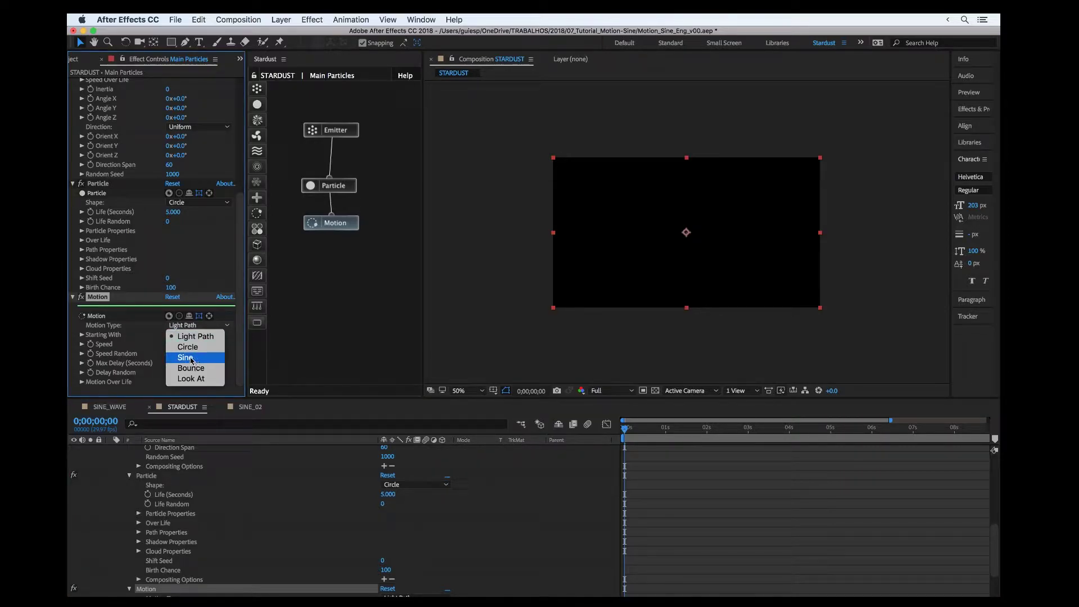
{"action": "left_click", "coordinate": [115, 318]}
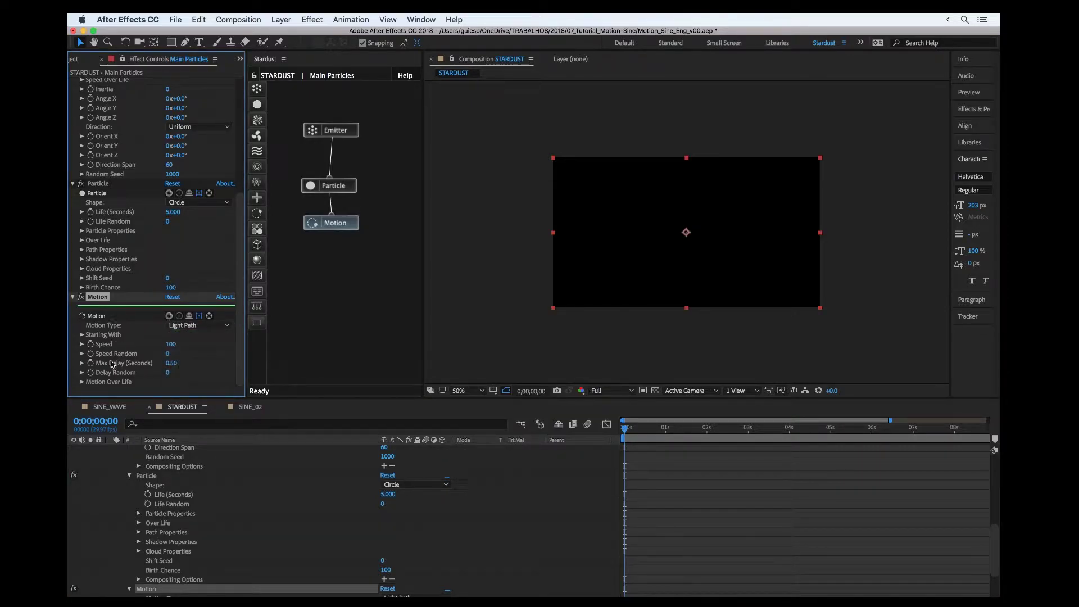
{"action": "left_click", "coordinate": [179, 326]}
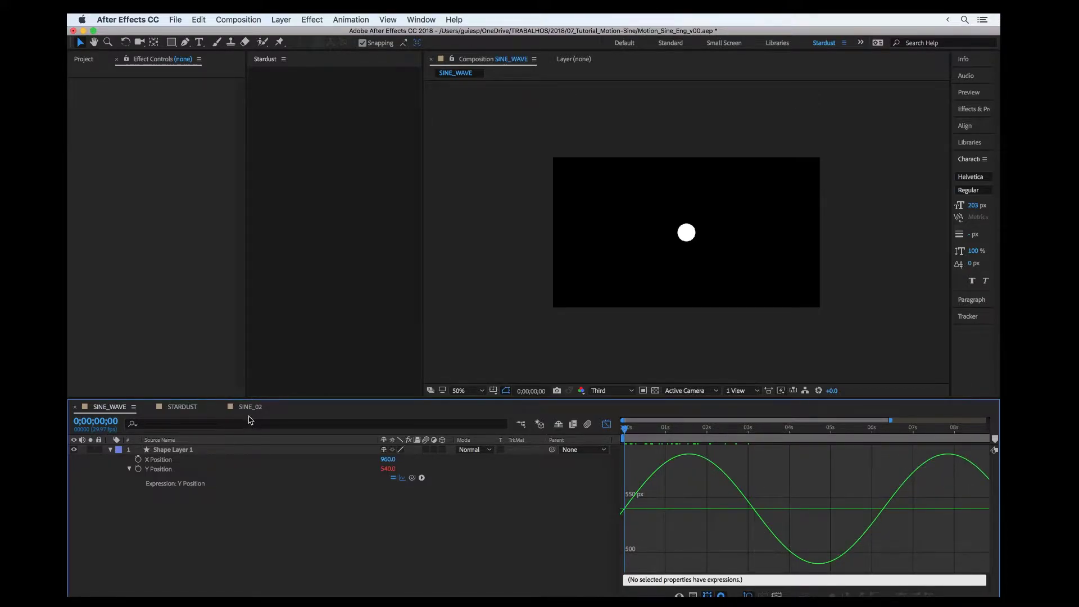
Switch to the STARDUST composition at about 0;00;02;23 and show the Emitter settings.
{"action": "left_click", "coordinate": [186, 407]}
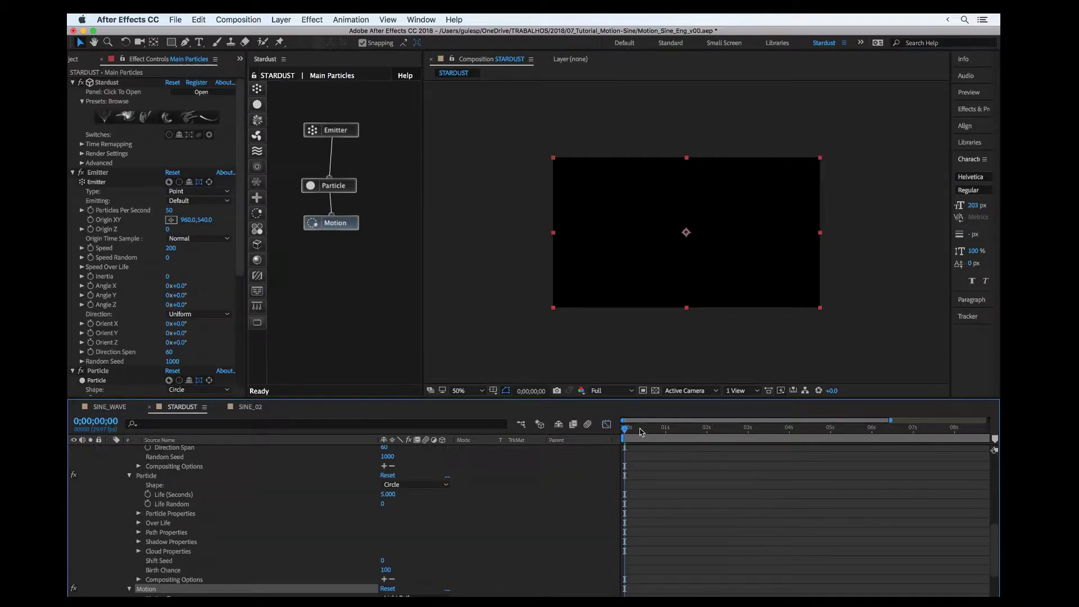
{"action": "left_click_drag", "start_coordinate": [641, 432], "coordinate": [738, 432]}
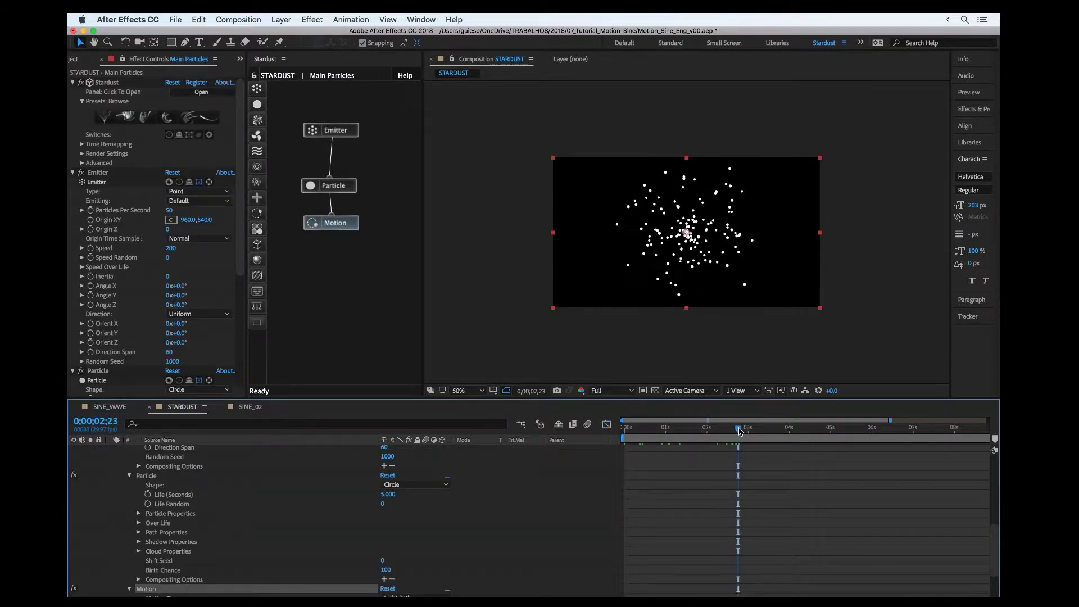
{"action": "left_click", "coordinate": [312, 127]}
{"action": "scroll", "coordinate": [158, 219], "scroll_direction": "down", "scroll_amount": 2}
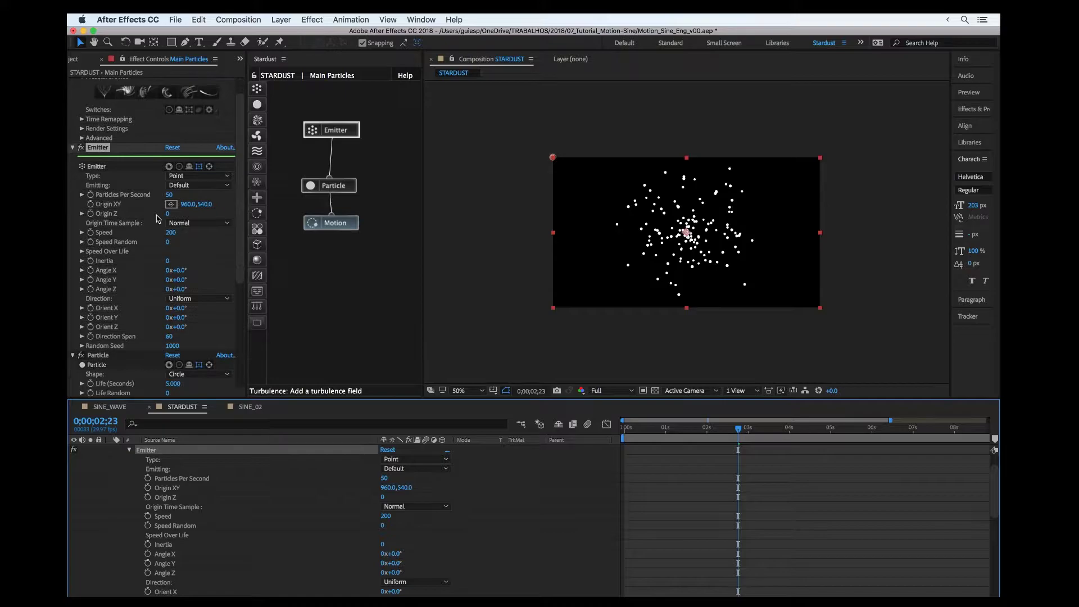
{"action": "scroll", "coordinate": [157, 218], "scroll_direction": "down", "scroll_amount": 2}
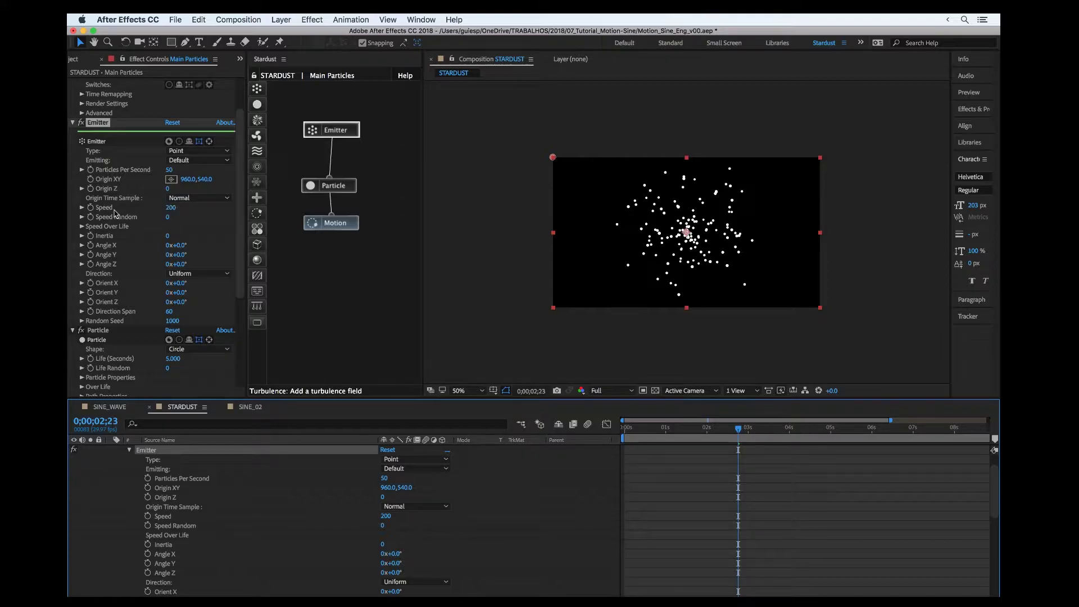
{"action": "scroll", "coordinate": [191, 223], "scroll_direction": "down", "scroll_amount": 6}
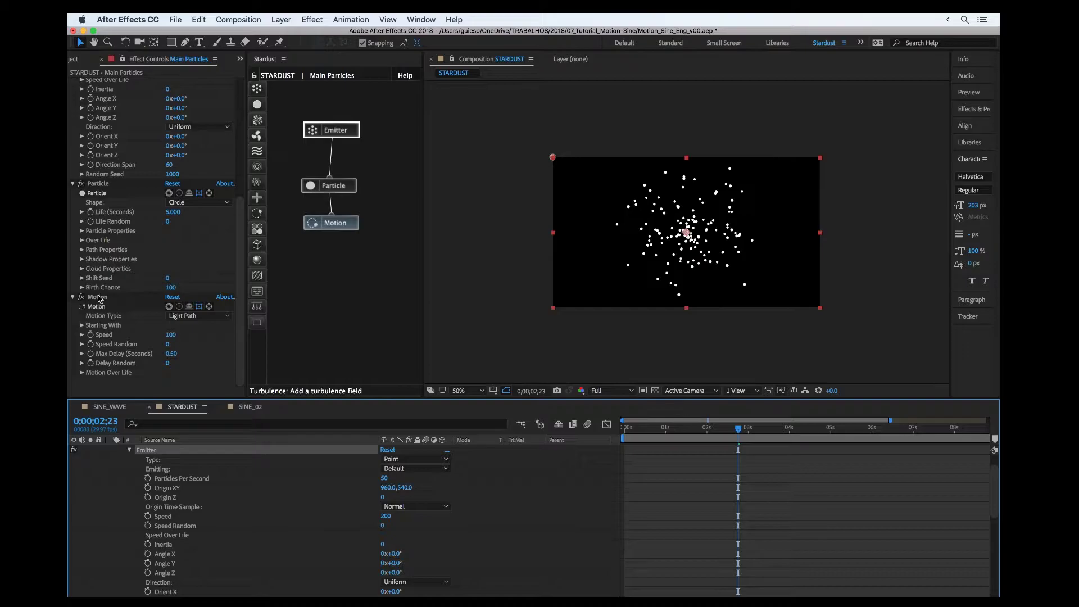
Set the Motion effect's Motion Type to Sine and preview the particles up to 0;00;03;17.
{"action": "left_click", "coordinate": [99, 297]}
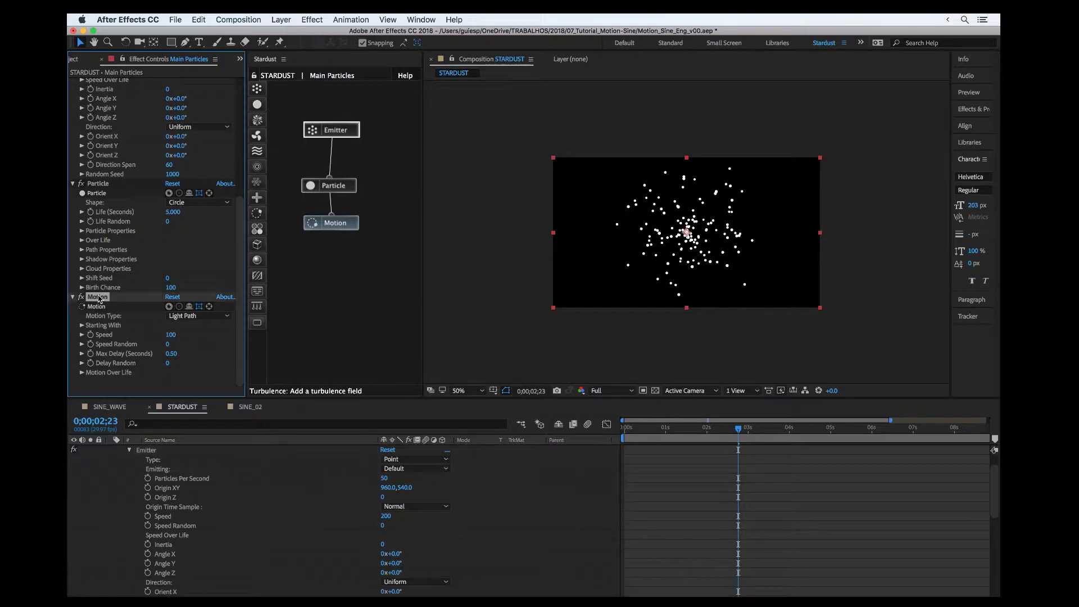
{"action": "left_click", "coordinate": [195, 316]}
{"action": "left_click", "coordinate": [192, 349]}
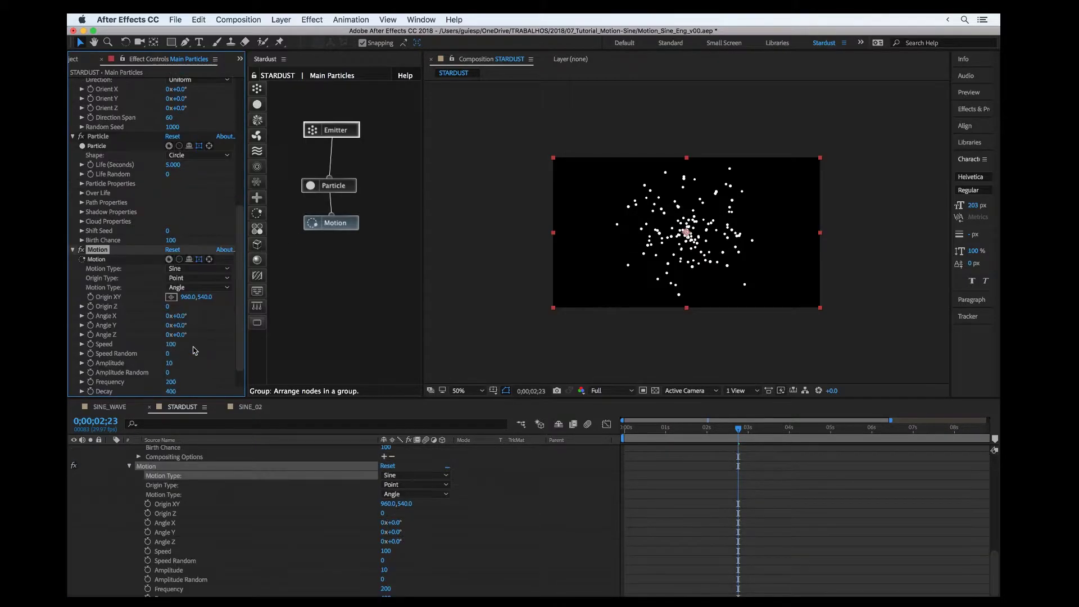
{"action": "left_click_drag", "start_coordinate": [630, 427], "coordinate": [788, 420]}
{"action": "key", "text": "space"}
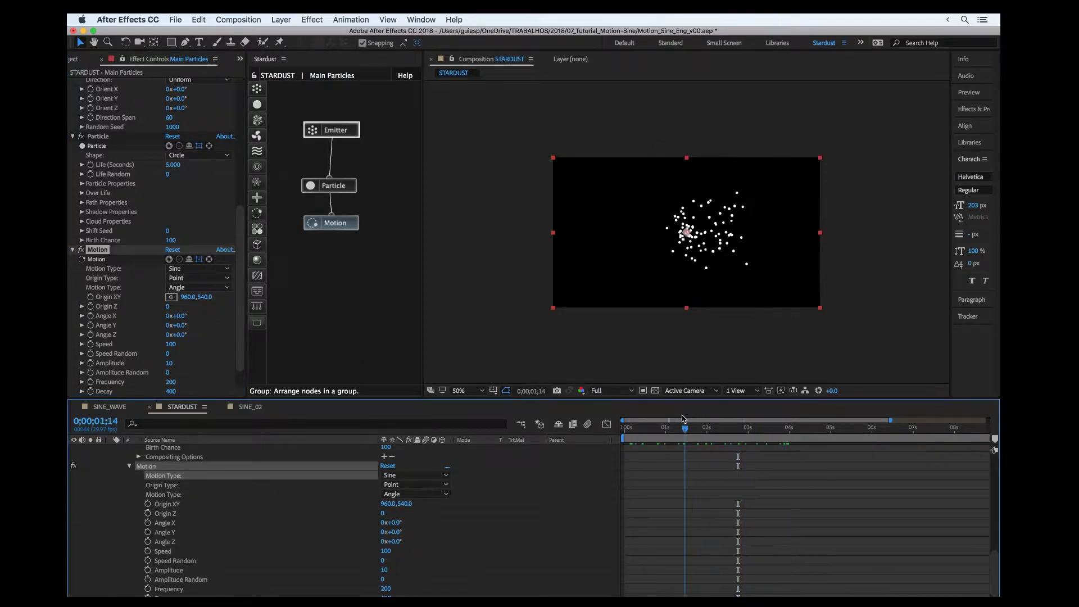
{"action": "key", "text": "space"}
{"action": "scroll", "coordinate": [688, 219], "scroll_direction": "up", "scroll_amount": 2}
{"action": "scroll", "coordinate": [688, 219], "scroll_direction": "down", "scroll_amount": 2}
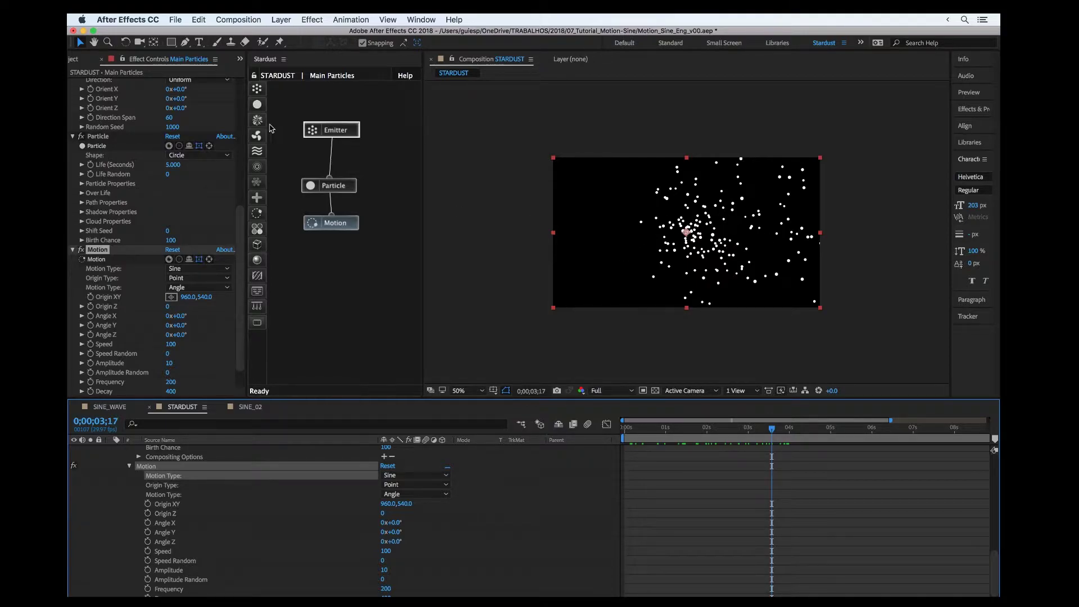
Add Auxiliary and Particle nodes to the Stardust graph, and give Auxiliary a Speed of 0.
{"action": "left_click_drag", "start_coordinate": [257, 119], "coordinate": [369, 184]}
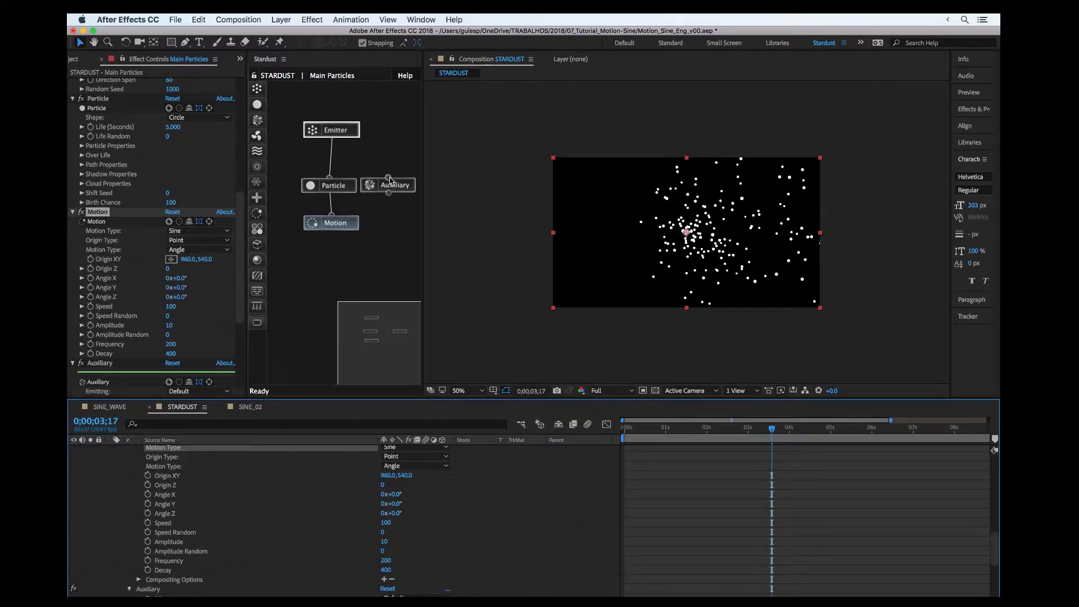
{"action": "left_click_drag", "start_coordinate": [257, 104], "coordinate": [370, 225]}
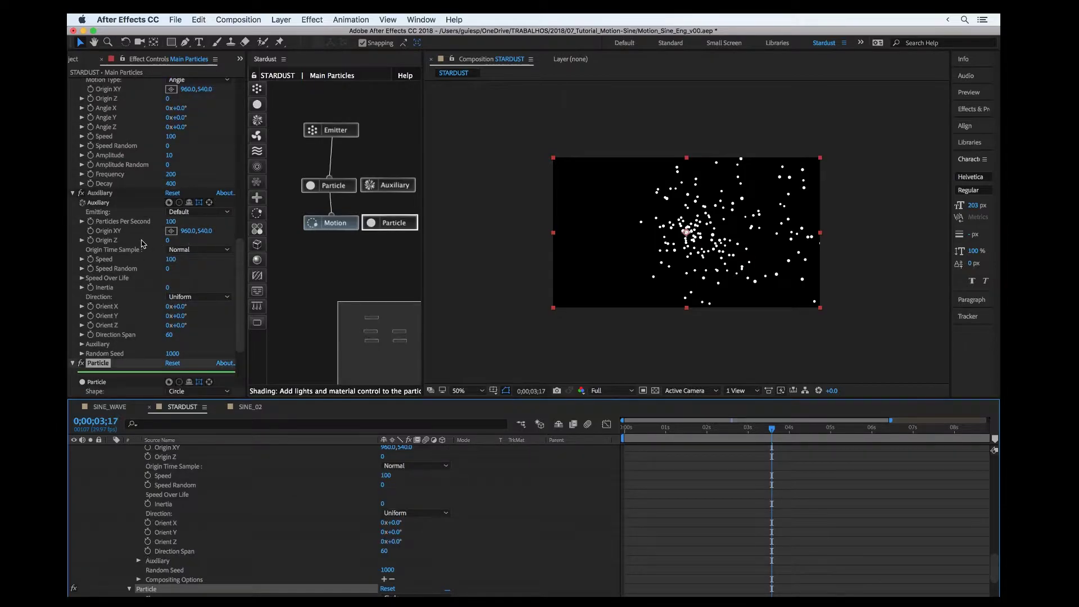
{"action": "scroll", "coordinate": [141, 244], "scroll_direction": "down", "scroll_amount": 4}
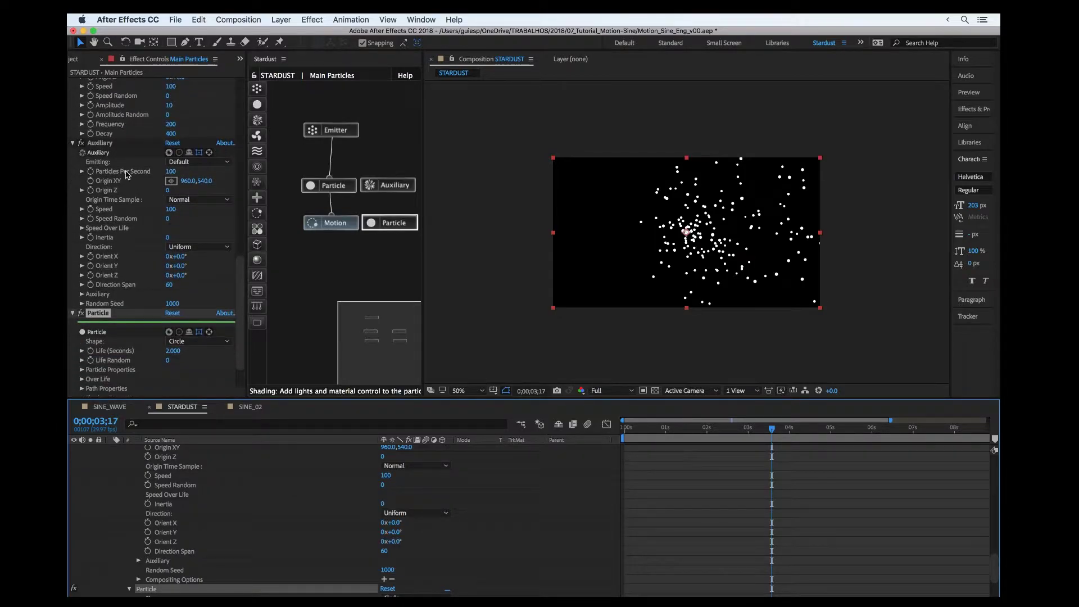
{"action": "left_click", "coordinate": [171, 210]}
{"action": "type", "text": "0"}
{"action": "key", "text": "Return"}
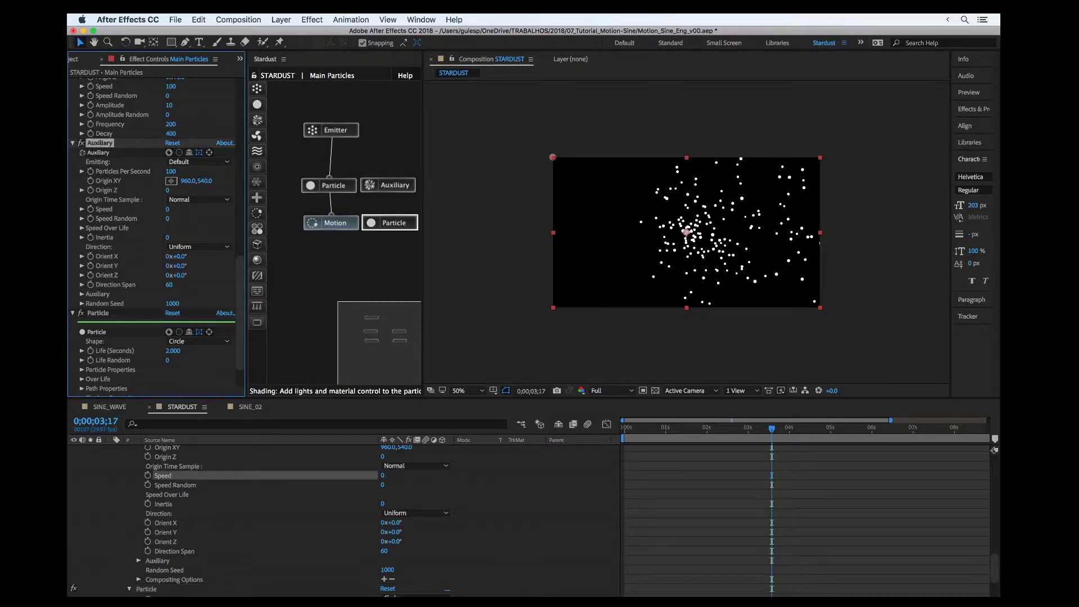
Give the new particle a Life of 5, rename it Lines, and connect it to Auxiliary.
{"action": "scroll", "coordinate": [118, 272], "scroll_direction": "down", "scroll_amount": 3}
{"action": "left_click", "coordinate": [176, 307]}
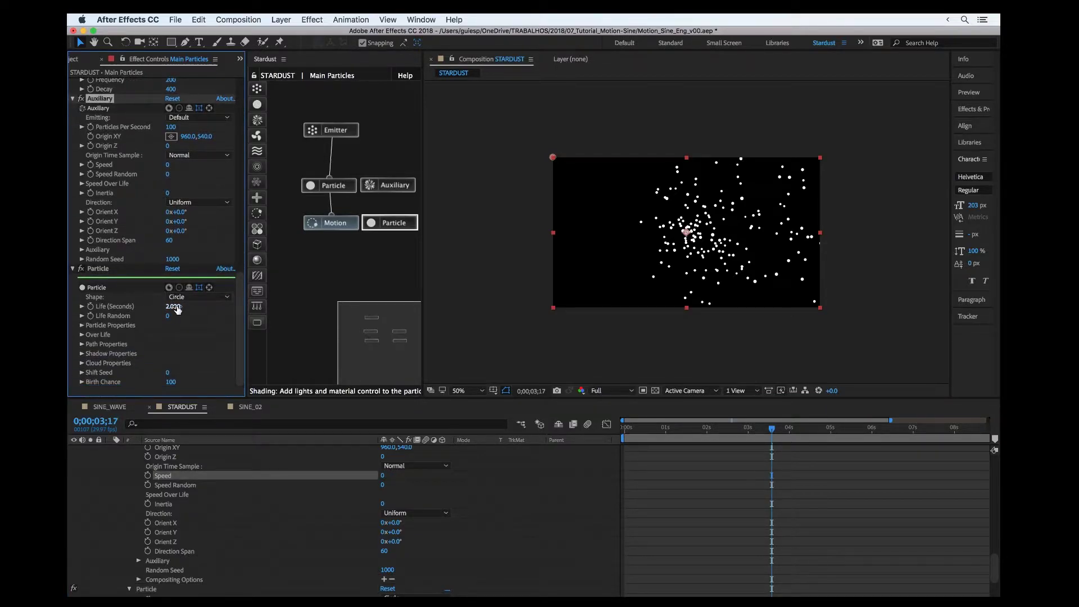
{"action": "key", "text": "Return"}
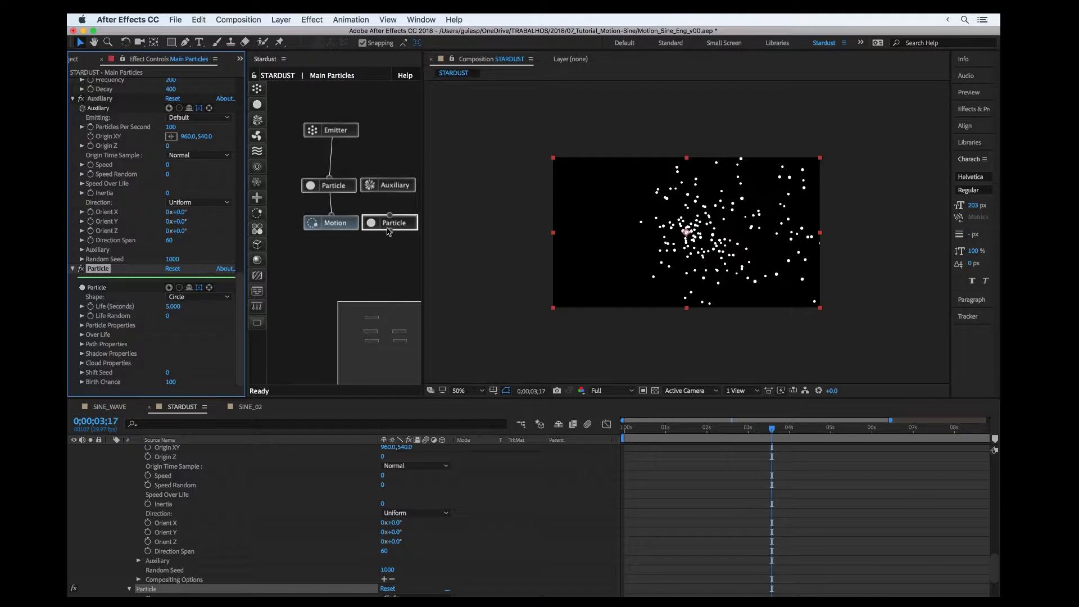
{"action": "key", "text": "Return"}
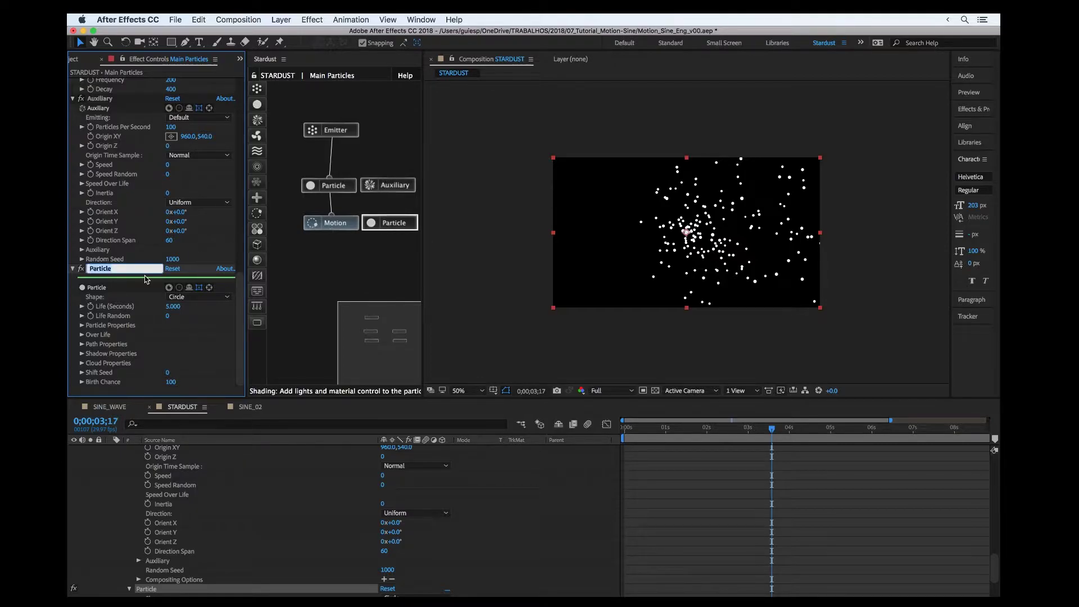
{"action": "type", "text": "Lines"}
{"action": "key", "text": "Return"}
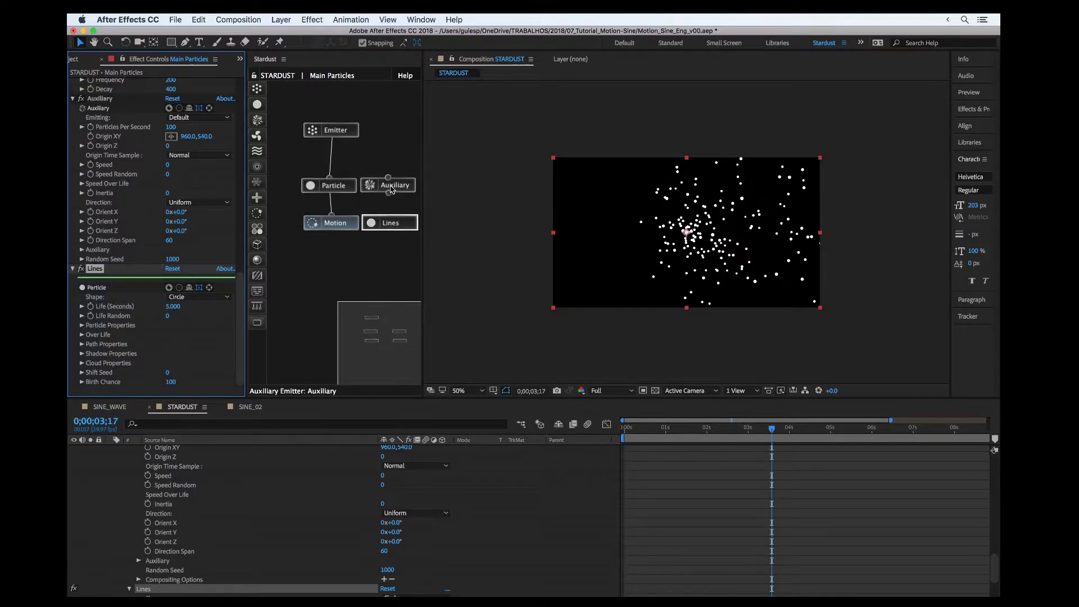
{"action": "left_click_drag", "start_coordinate": [390, 215], "coordinate": [388, 259]}
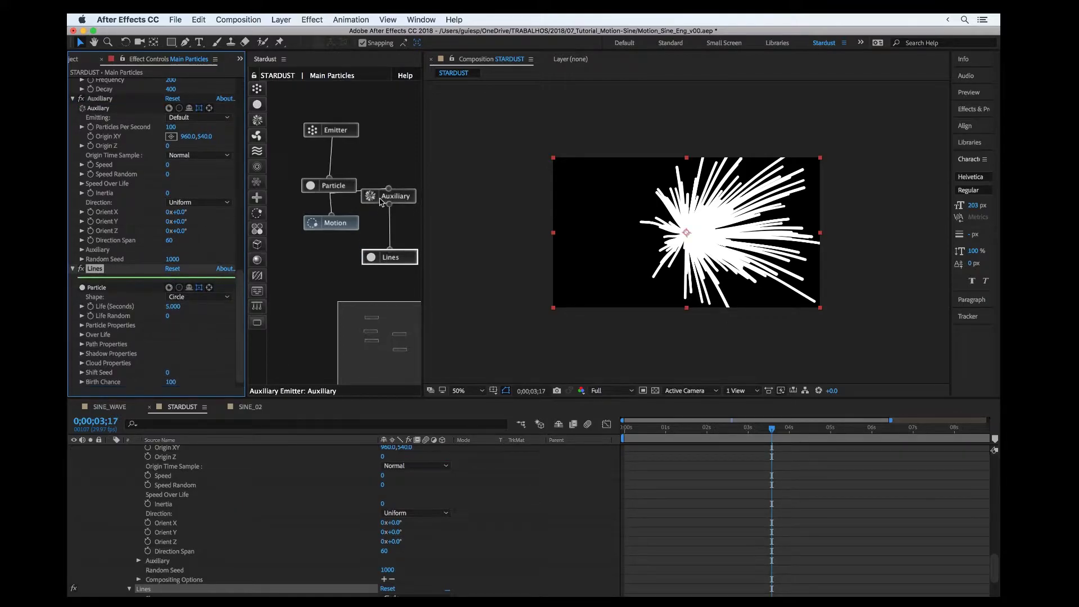
Move the Lines and Auxiliary nodes lower and set the Lines particle Size to 3 pixels.
{"action": "left_click_drag", "start_coordinate": [381, 201], "coordinate": [381, 228]}
{"action": "left_click", "coordinate": [387, 257]}
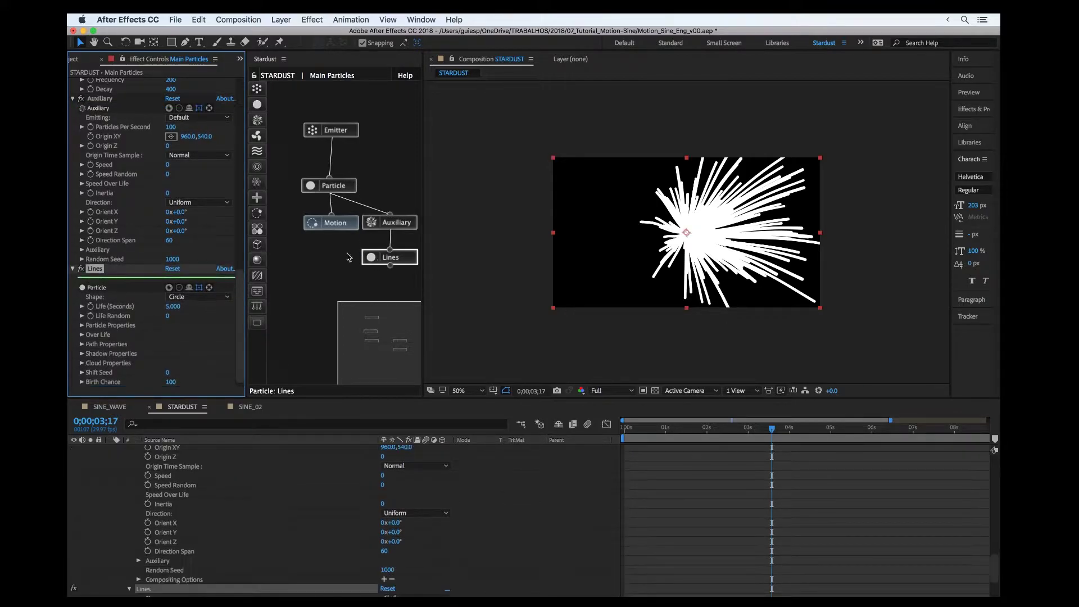
{"action": "scroll", "coordinate": [142, 300], "scroll_direction": "down", "scroll_amount": 1}
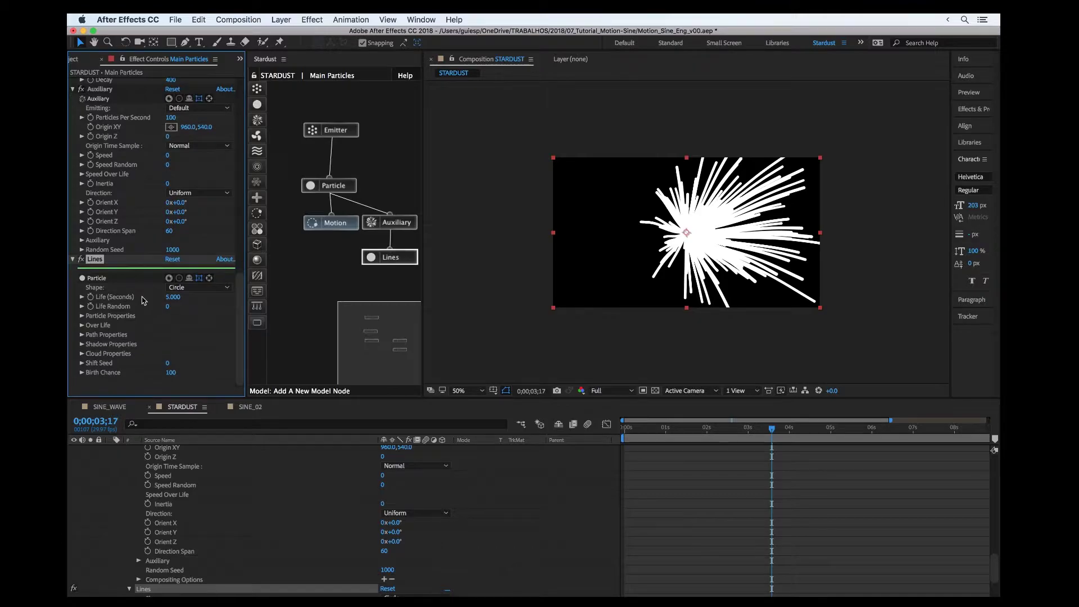
{"action": "left_click", "coordinate": [82, 316]}
{"action": "scroll", "coordinate": [82, 320], "scroll_direction": "down", "scroll_amount": 4}
{"action": "left_click", "coordinate": [169, 287]}
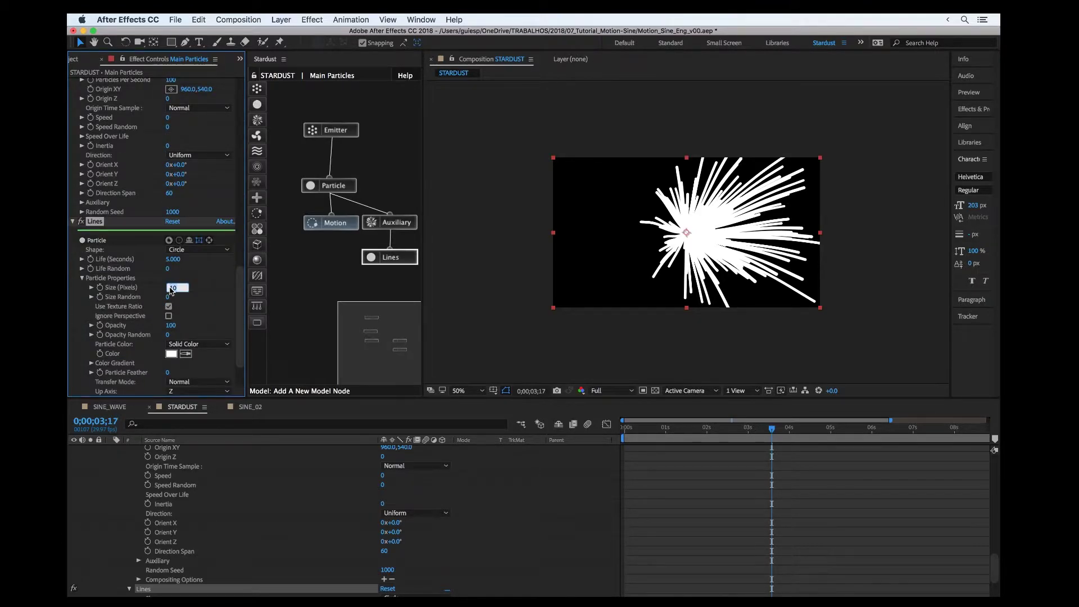
{"action": "type", "text": "3"}
{"action": "key", "text": "Return"}
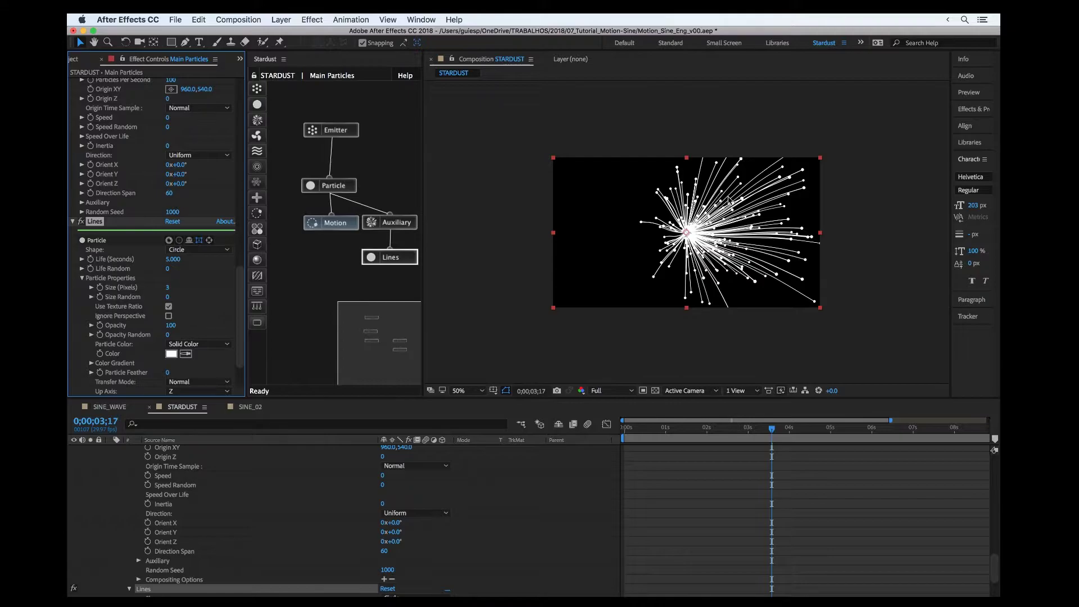
Select the Motion node and nudge it slightly left in the graph.
{"action": "scroll", "coordinate": [692, 225], "scroll_direction": "up", "scroll_amount": 2}
{"action": "scroll", "coordinate": [692, 225], "scroll_direction": "down", "scroll_amount": 2}
{"action": "scroll", "coordinate": [692, 226], "scroll_direction": "up", "scroll_amount": 2}
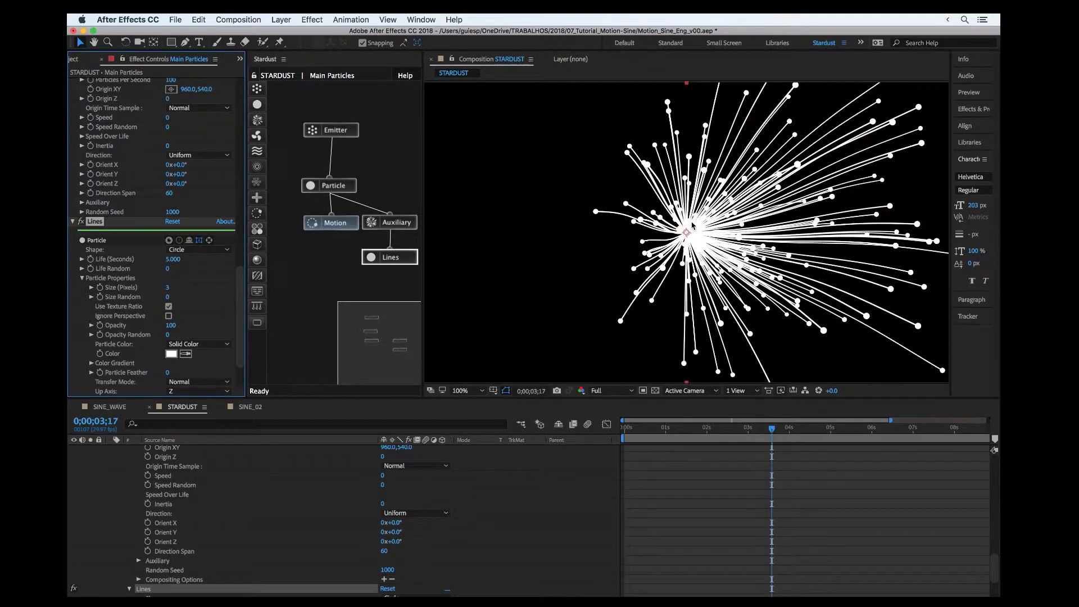
{"action": "left_click", "coordinate": [332, 227]}
{"action": "left_click_drag", "start_coordinate": [318, 227], "coordinate": [309, 225]}
{"action": "mouse_move", "coordinate": [243, 220]}
{"action": "left_mouse_down"}
{"action": "mouse_move", "coordinate": [248, 318]}
{"action": "mouse_move", "coordinate": [239, 224]}
{"action": "left_mouse_up"}
{"action": "scroll", "coordinate": [239, 224], "scroll_direction": "down", "scroll_amount": 1}
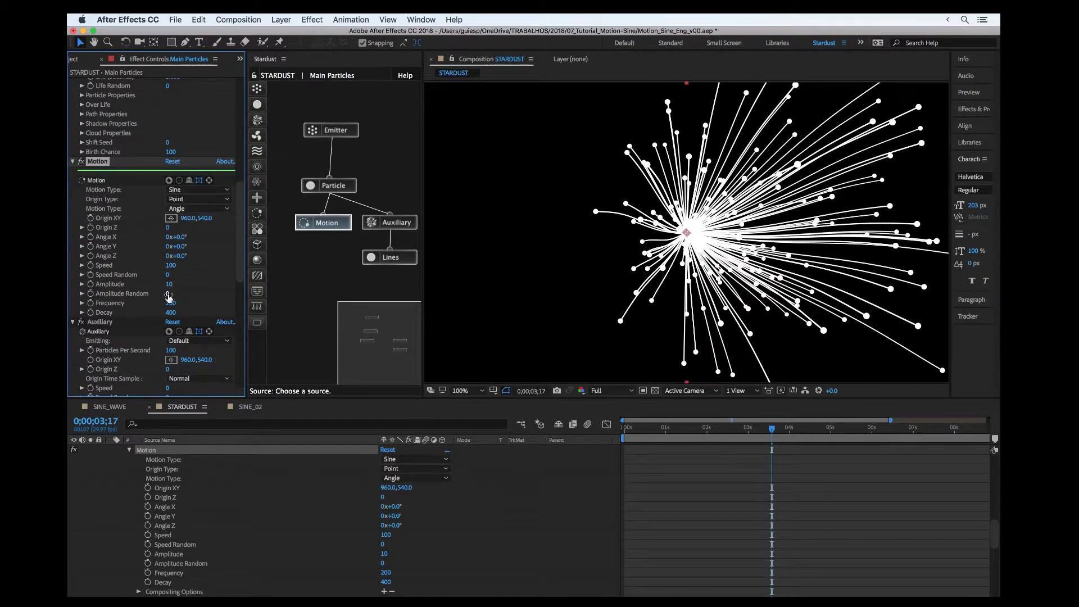
Set Motion Amplitude to -120, then try an Angle Y rotation and undo it.
{"action": "mouse_move", "coordinate": [168, 288]}
{"action": "left_mouse_down"}
{"action": "mouse_move", "coordinate": [175, 277]}
{"action": "mouse_move", "coordinate": [168, 304]}
{"action": "mouse_move", "coordinate": [140, 301]}
{"action": "mouse_move", "coordinate": [172, 293]}
{"action": "left_mouse_up"}
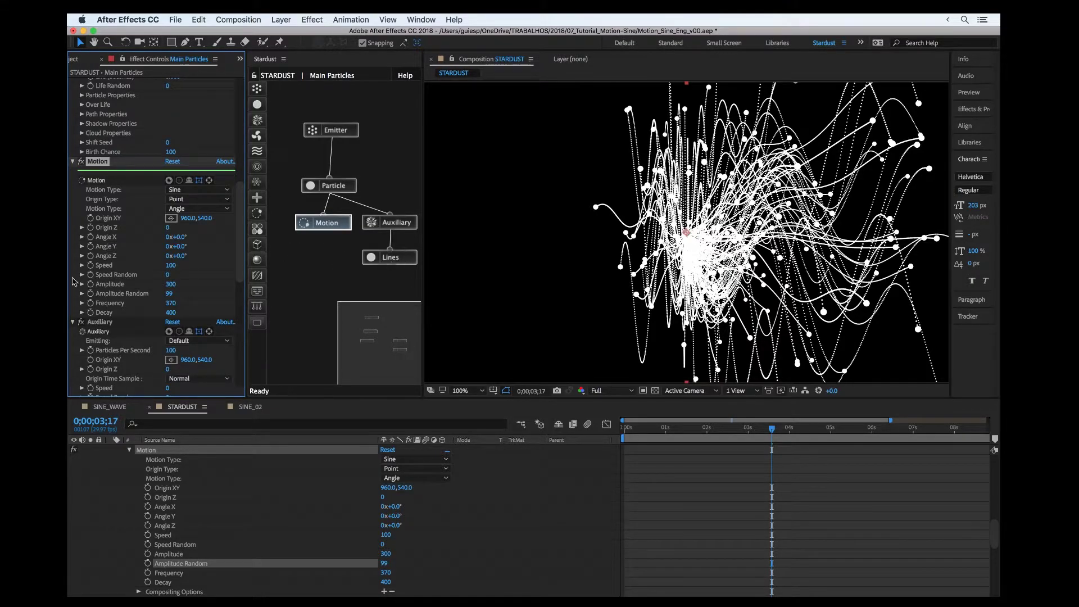
{"action": "left_click_drag", "start_coordinate": [178, 246], "coordinate": [389, 247]}
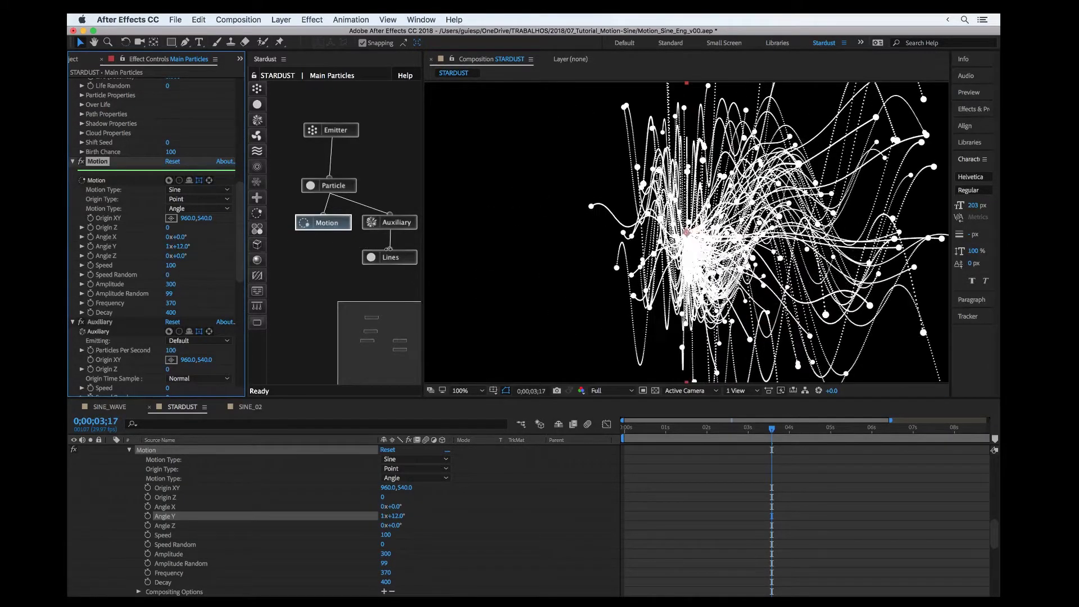
{"action": "key", "text": "super+z"}
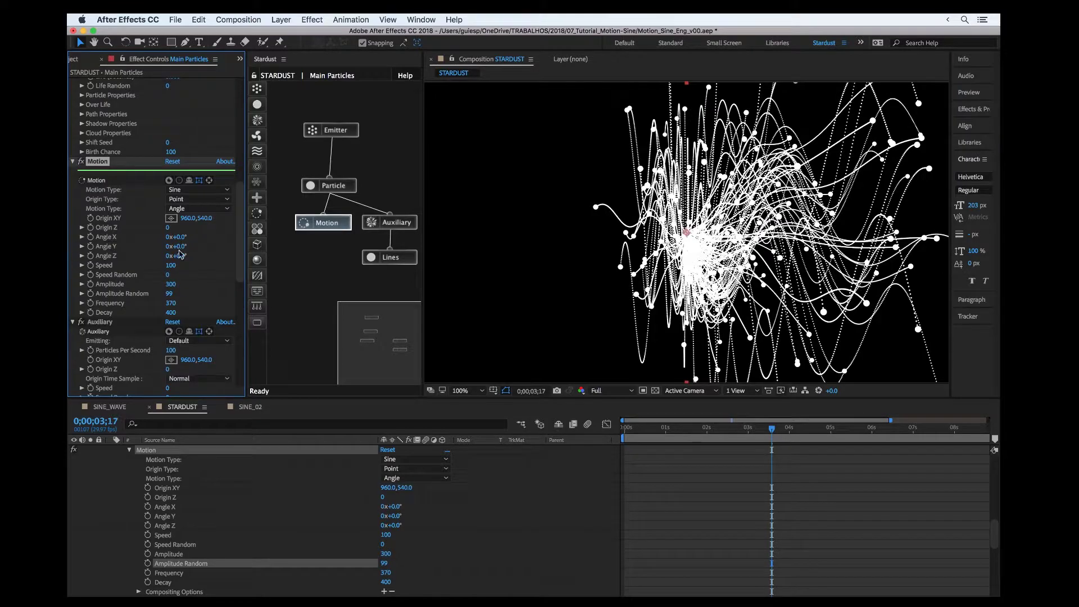
Set the Motion Speed to 0 and preview the animation.
{"action": "left_click", "coordinate": [170, 266]}
{"action": "type", "text": "0"}
{"action": "key", "text": "Return"}
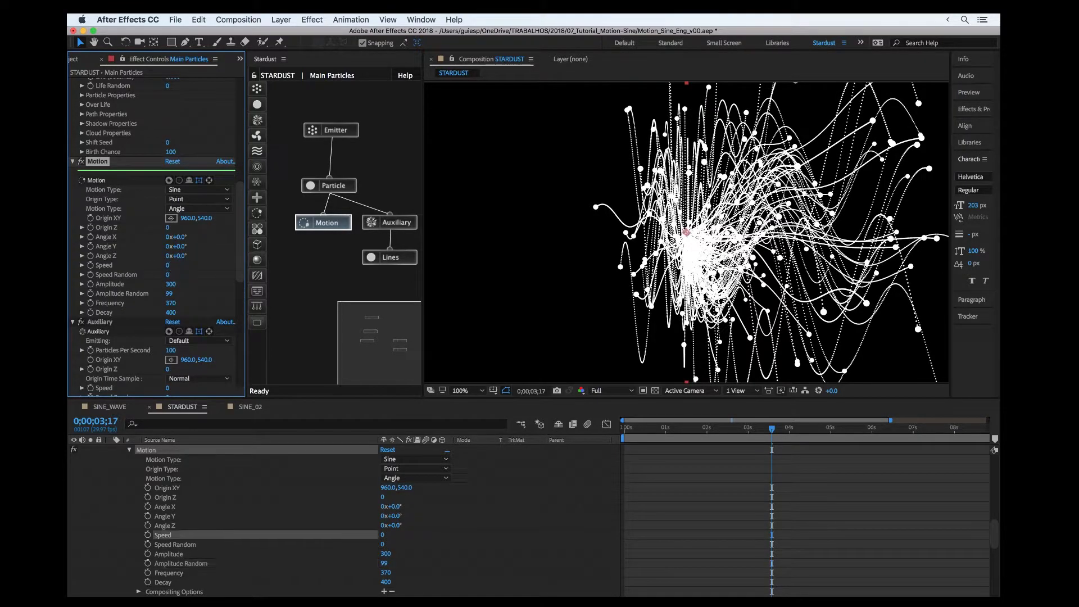
{"action": "left_click", "coordinate": [707, 434]}
{"action": "key", "text": "space"}
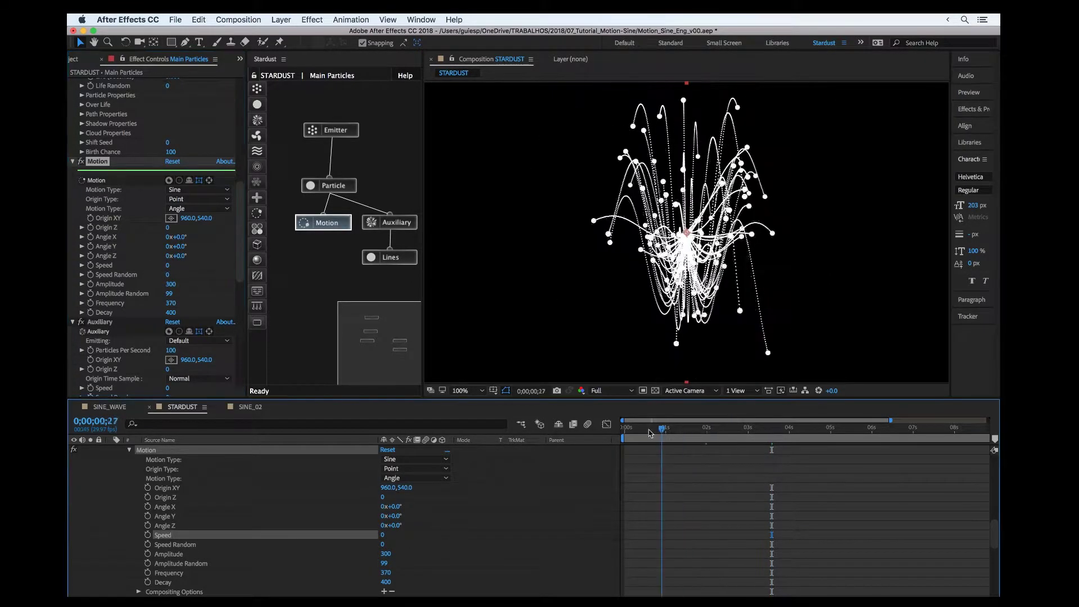
{"action": "left_click_drag", "start_coordinate": [789, 437], "coordinate": [831, 435]}
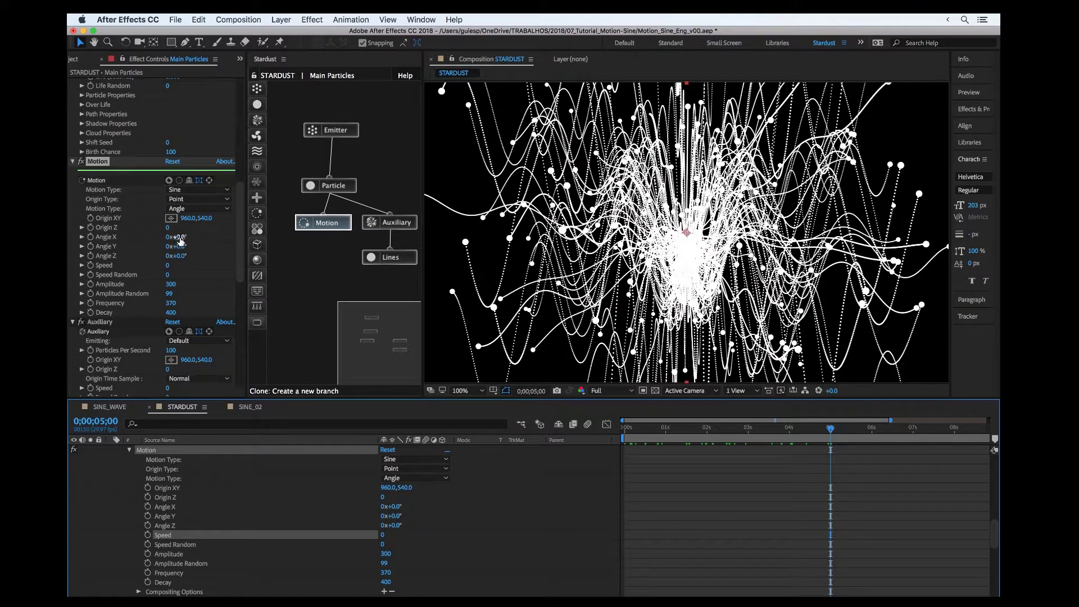
Set Motion Angle Z to 33° and Motion Type to Point, then scrub near 2 seconds to review the burst.
{"action": "left_click_drag", "start_coordinate": [178, 256], "coordinate": [190, 246]}
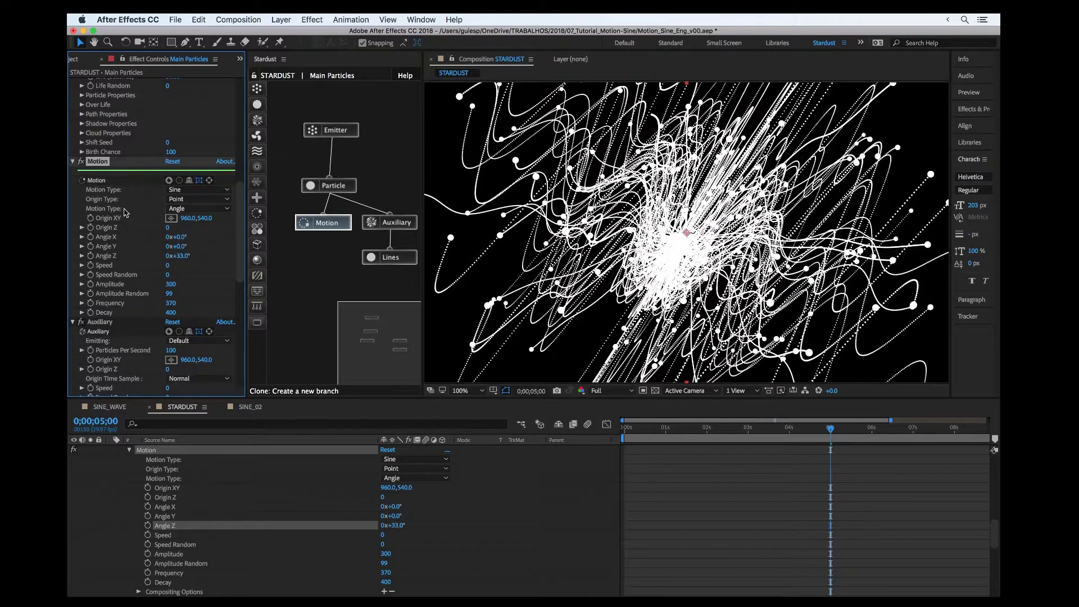
{"action": "left_click", "coordinate": [174, 209]}
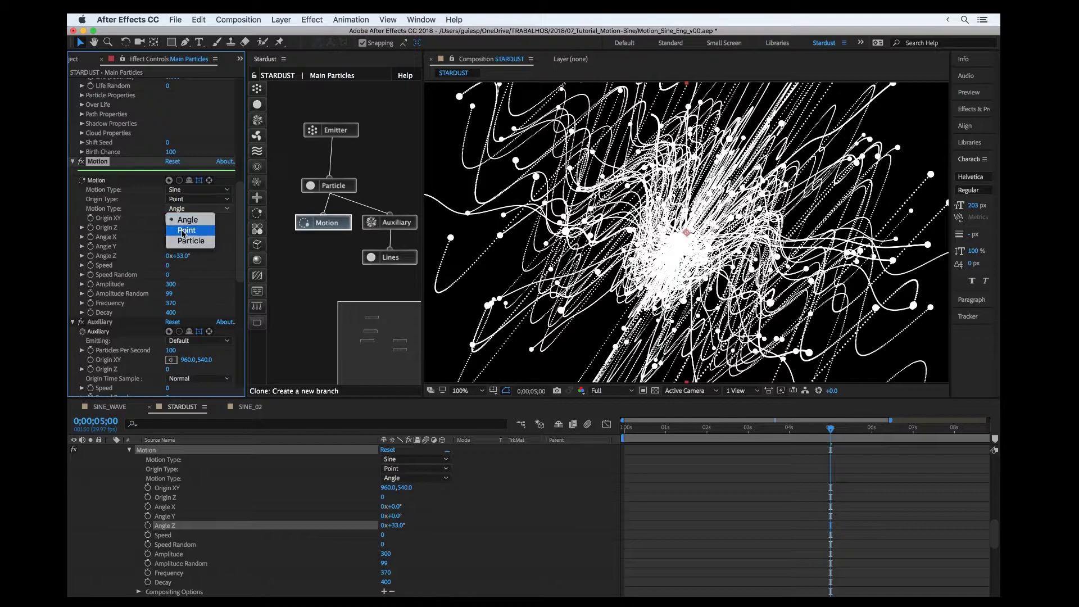
{"action": "left_click", "coordinate": [186, 231]}
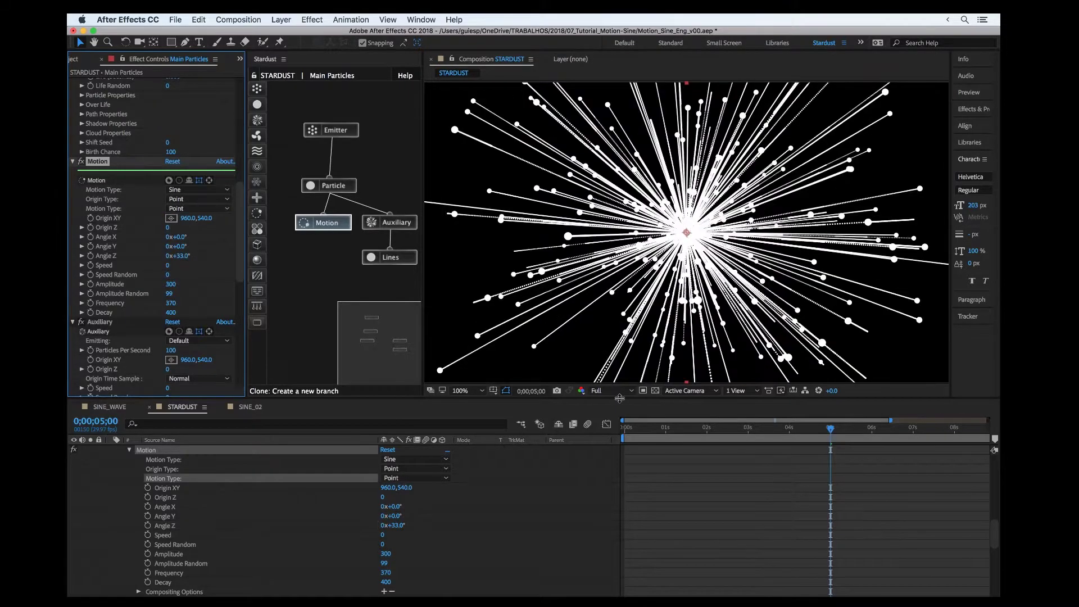
{"action": "left_click_drag", "start_coordinate": [667, 434], "coordinate": [724, 427]}
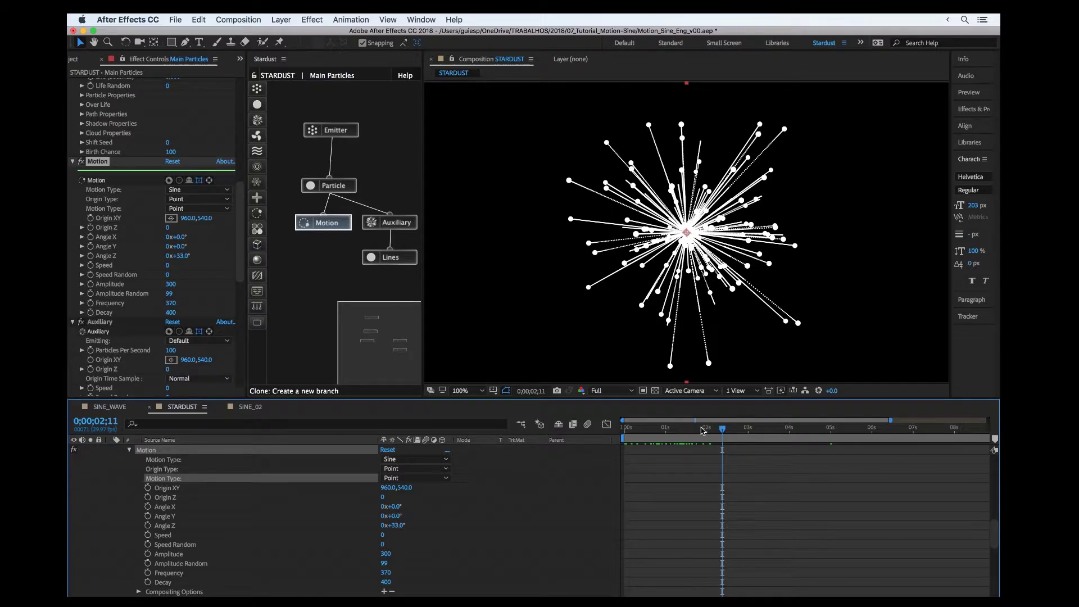
{"action": "left_click_drag", "start_coordinate": [702, 431], "coordinate": [739, 427]}
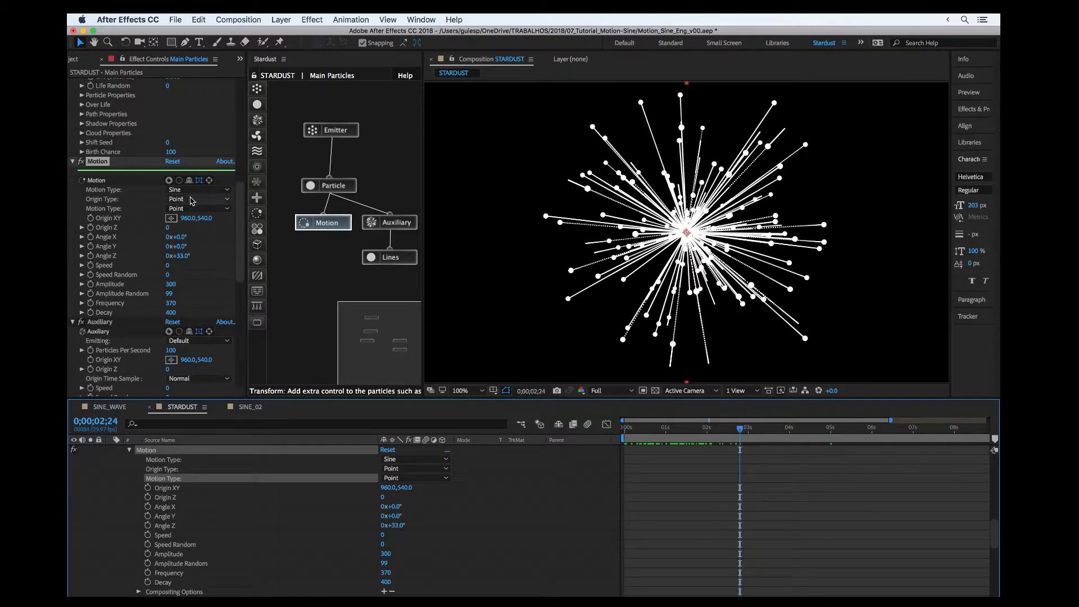
Set Origin Type to Particle Origin and Motion Type back to Angle, then scrub to review the trails.
{"action": "left_click", "coordinate": [192, 200]}
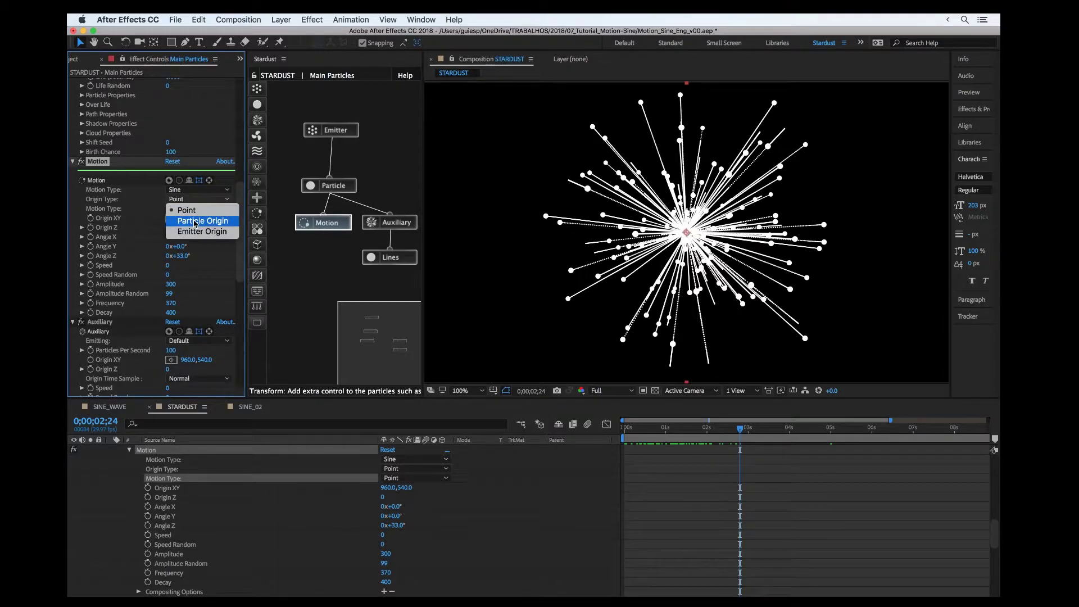
{"action": "left_click", "coordinate": [195, 221]}
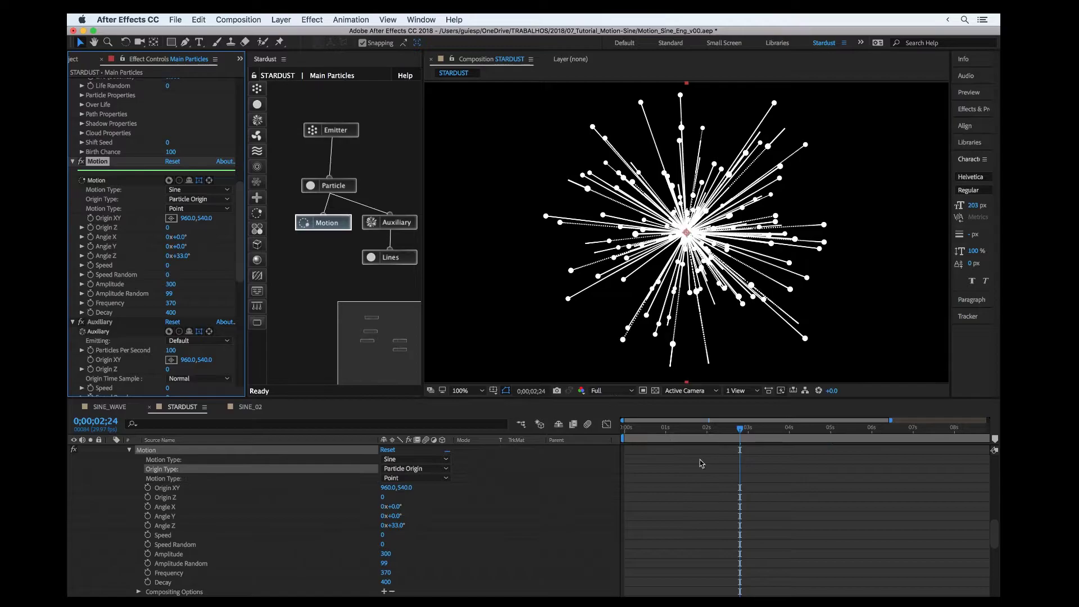
{"action": "mouse_move", "coordinate": [719, 429]}
{"action": "left_mouse_down"}
{"action": "mouse_move", "coordinate": [669, 428]}
{"action": "mouse_move", "coordinate": [736, 427]}
{"action": "left_mouse_up"}
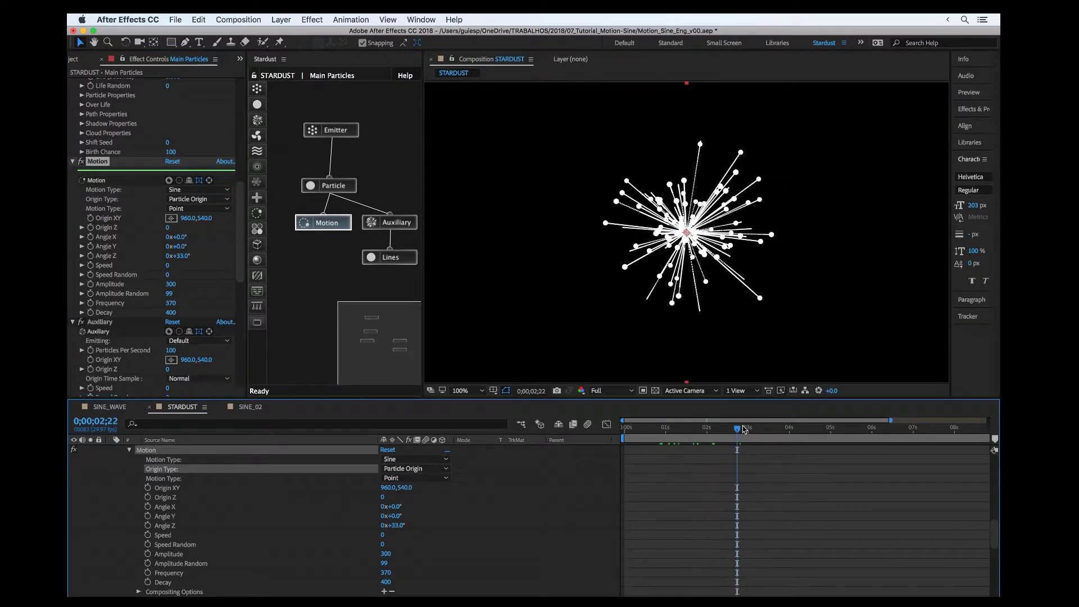
{"action": "left_click", "coordinate": [173, 209]}
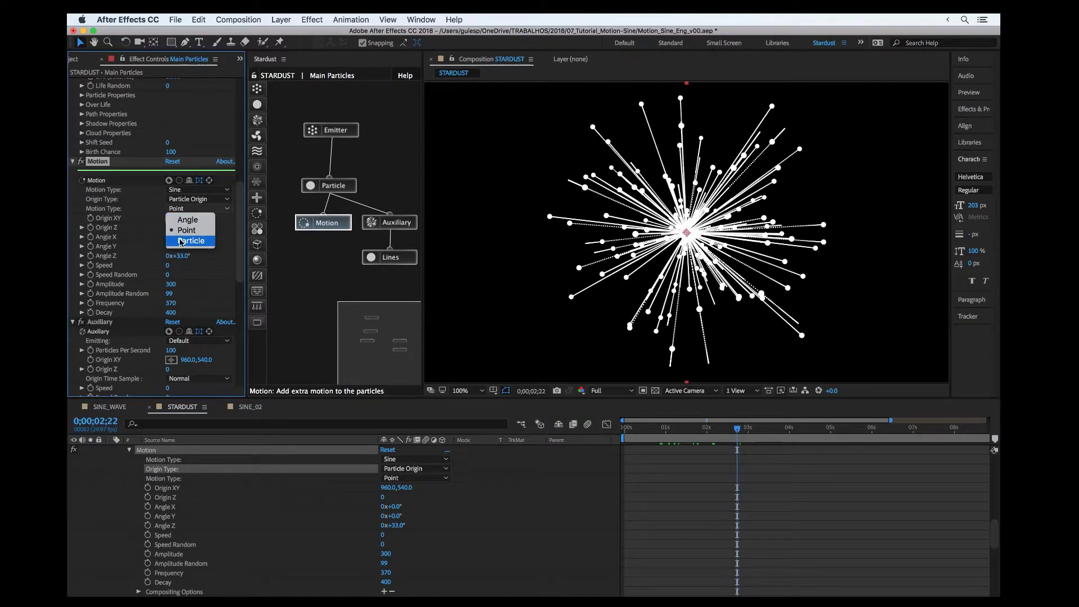
{"action": "left_click", "coordinate": [184, 222]}
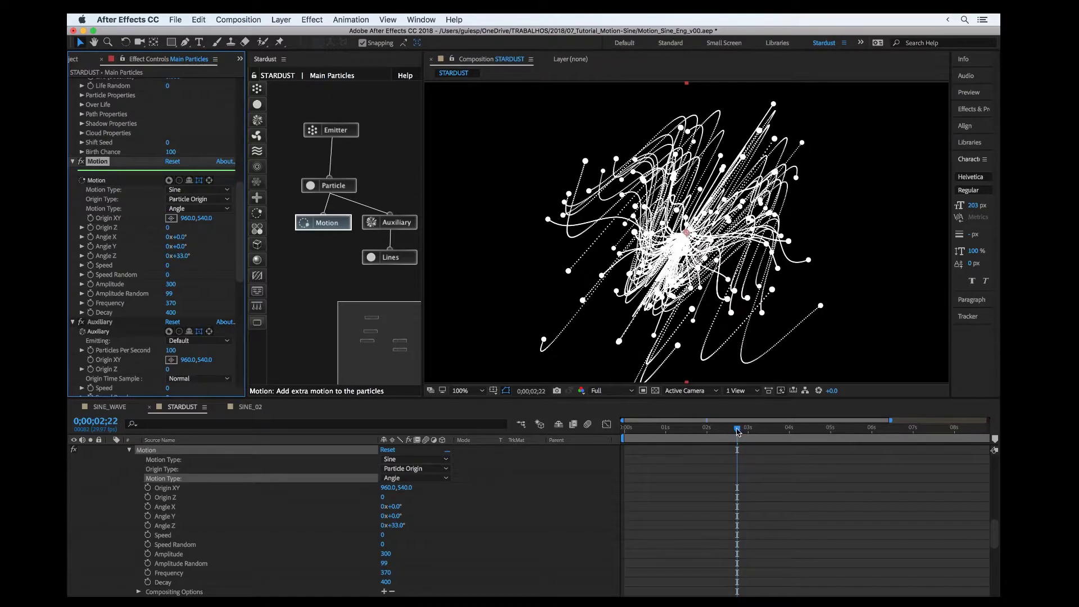
{"action": "left_click_drag", "start_coordinate": [738, 431], "coordinate": [833, 431]}
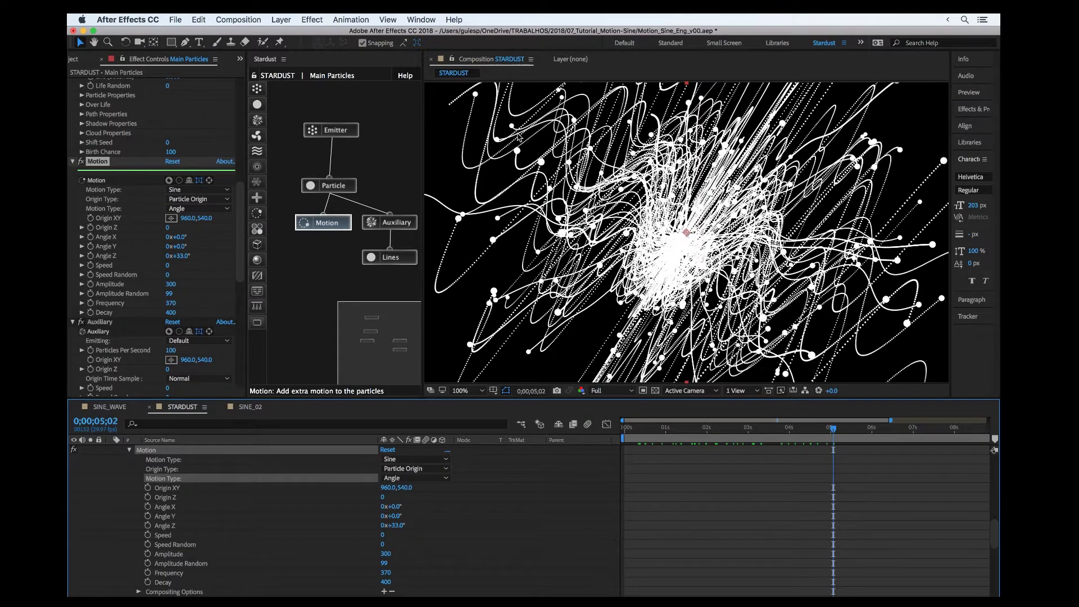
Flatten the Auxiliary's Inherit > Color Over Life curve to zero.
{"action": "left_click", "coordinate": [378, 223]}
{"action": "scroll", "coordinate": [125, 298], "scroll_direction": "down", "scroll_amount": 8}
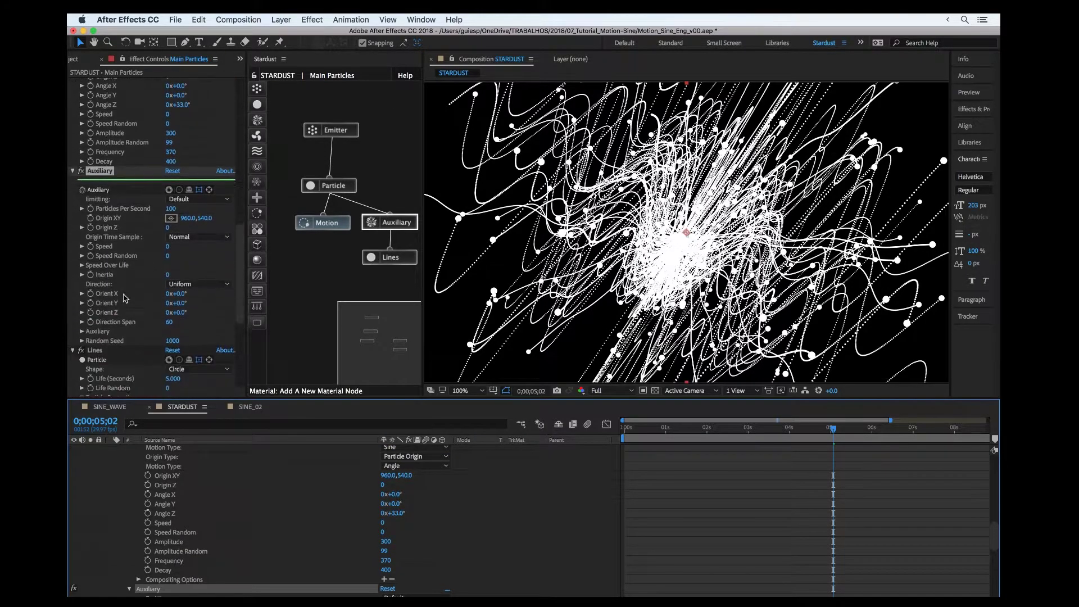
{"action": "left_click", "coordinate": [82, 265]}
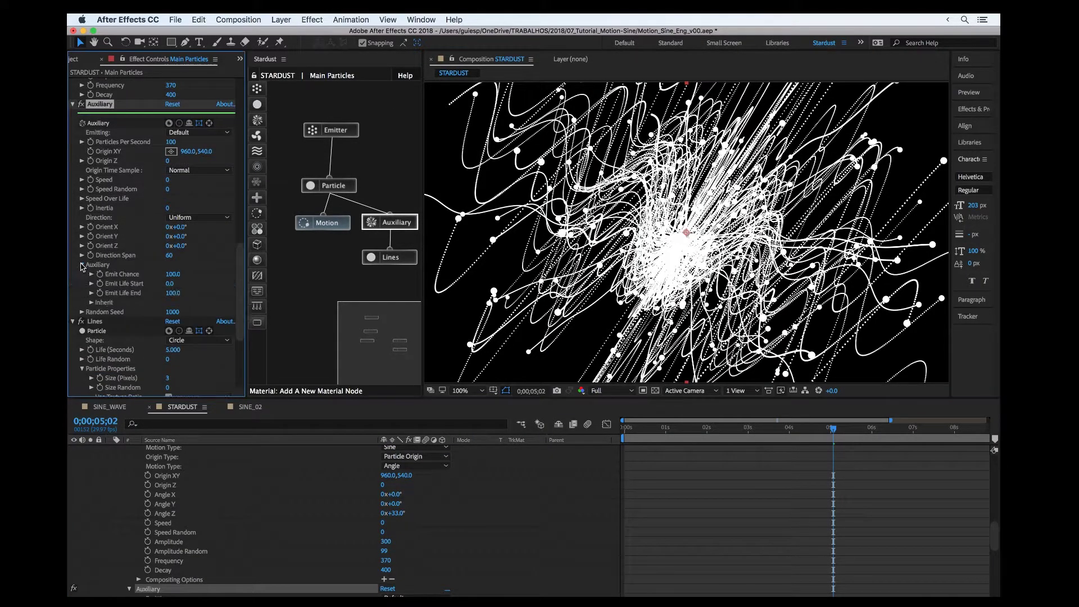
{"action": "scroll", "coordinate": [86, 268], "scroll_direction": "down", "scroll_amount": 1}
{"action": "left_click", "coordinate": [93, 269]}
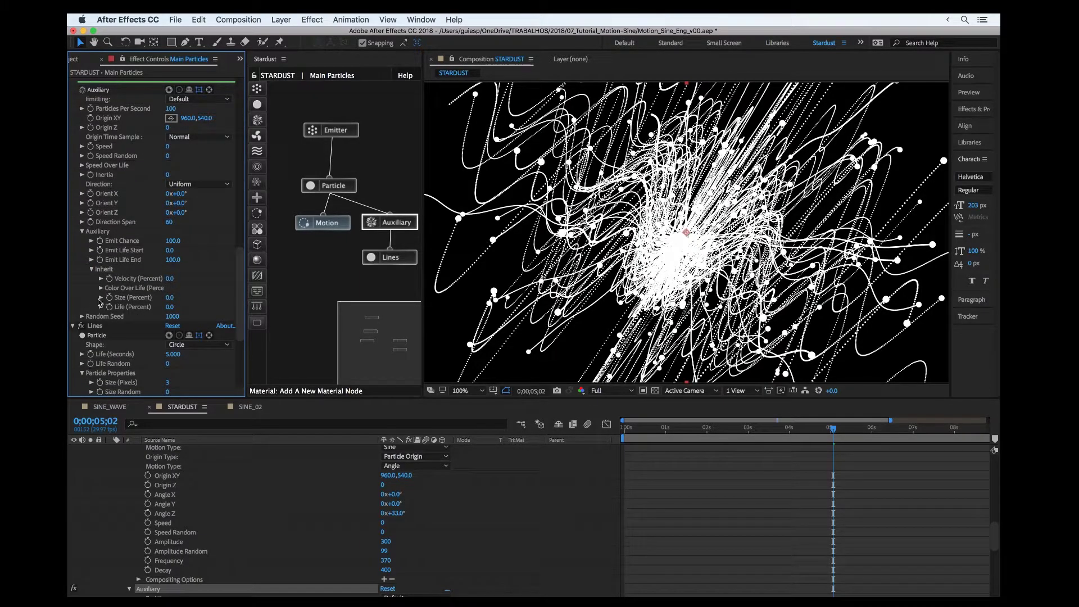
{"action": "left_click", "coordinate": [101, 289]}
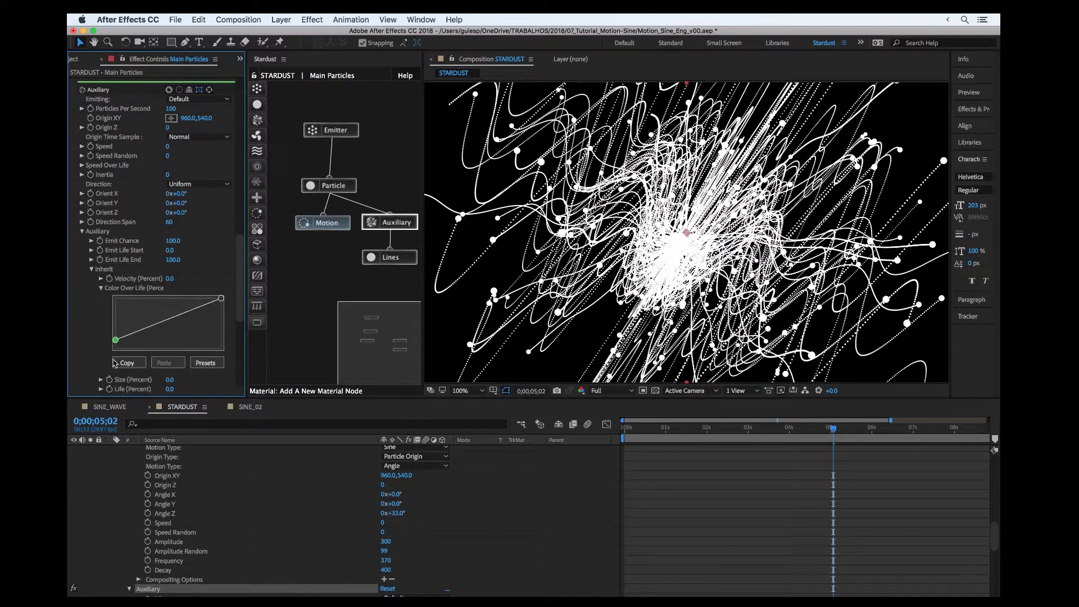
{"action": "left_click_drag", "start_coordinate": [220, 300], "coordinate": [219, 365]}
Set the Lines Particle Color to Loop From Gradient and scrub back to about 2 seconds.
{"action": "left_click", "coordinate": [380, 258]}
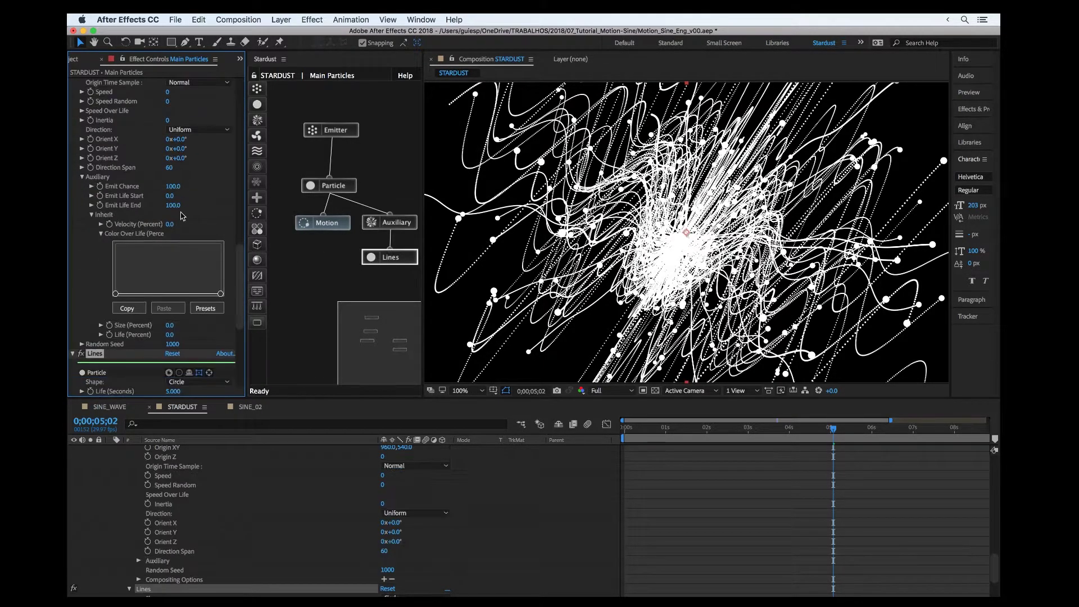
{"action": "scroll", "coordinate": [185, 281], "scroll_direction": "down", "scroll_amount": 5}
{"action": "left_click", "coordinate": [194, 301]}
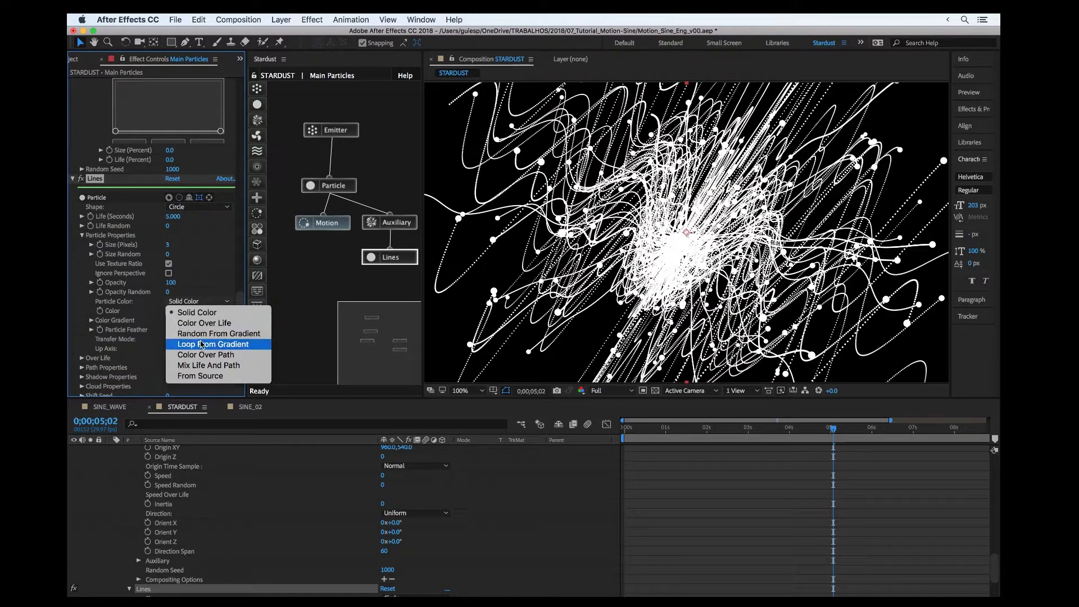
{"action": "left_click", "coordinate": [201, 344]}
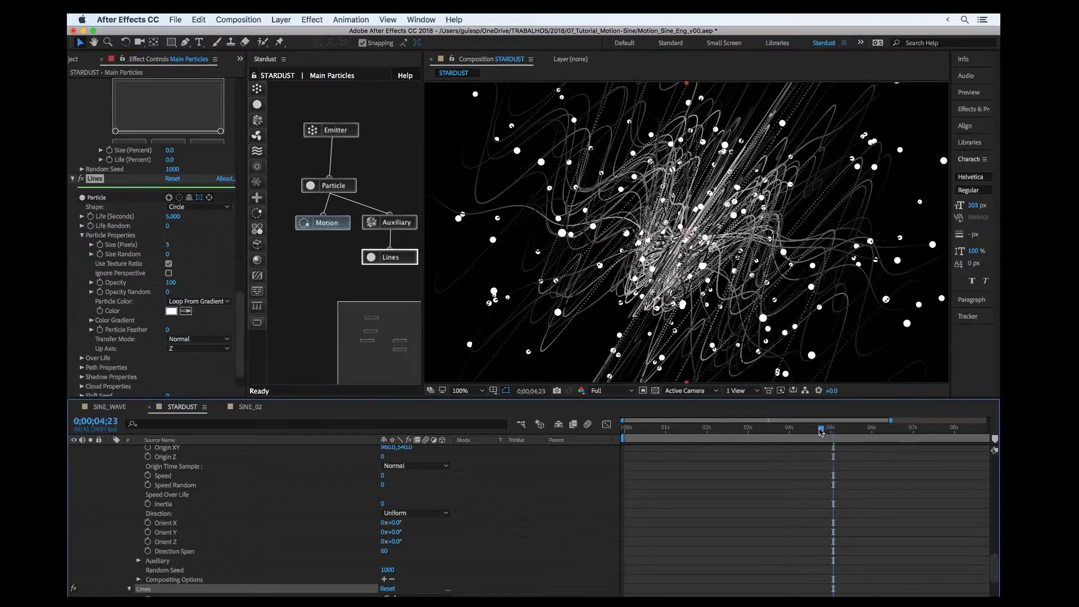
{"action": "left_click_drag", "start_coordinate": [822, 432], "coordinate": [744, 433]}
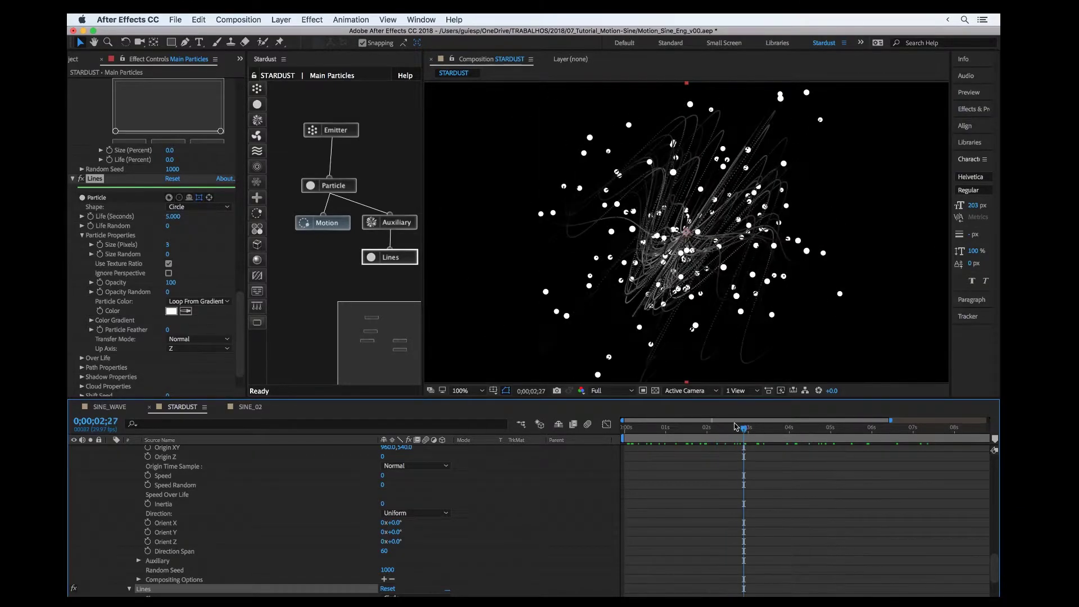
Lower the Emitter's particles per second to 25 and scrub back to an earlier frame.
{"action": "left_click", "coordinate": [331, 130]}
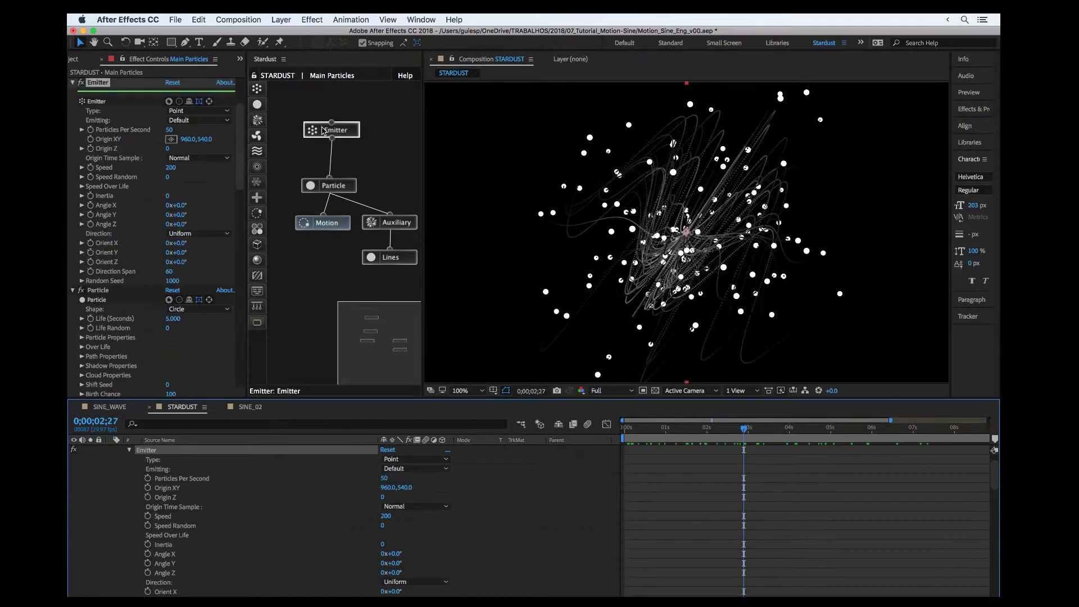
{"action": "left_click", "coordinate": [172, 131]}
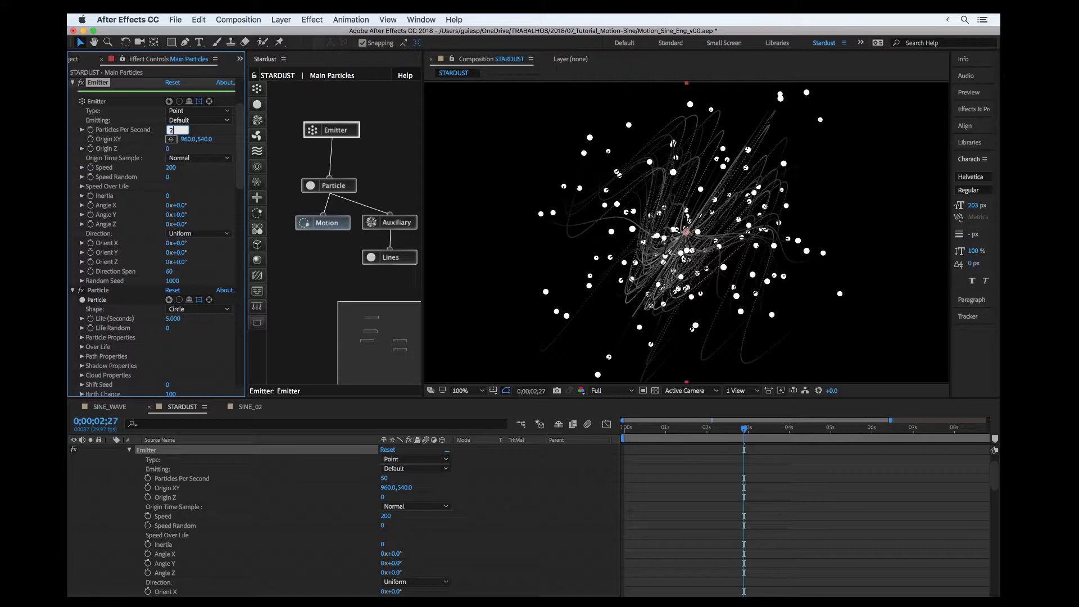
{"action": "type", "text": "25"}
{"action": "key", "text": "Return"}
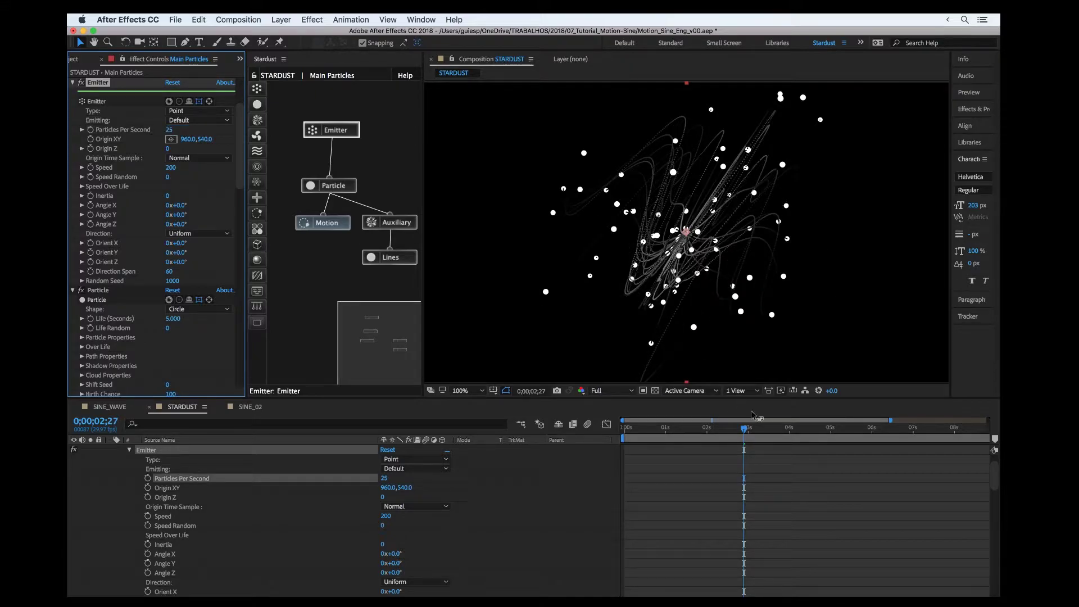
{"action": "left_click_drag", "start_coordinate": [743, 429], "coordinate": [875, 421]}
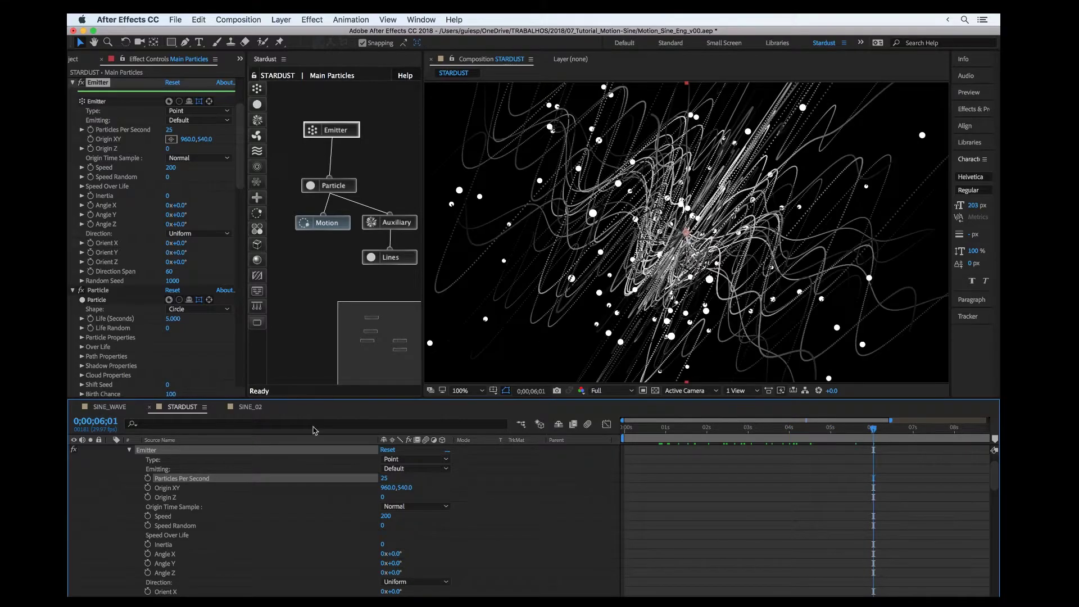
{"action": "scroll", "coordinate": [257, 498], "scroll_direction": "up", "scroll_amount": 2}
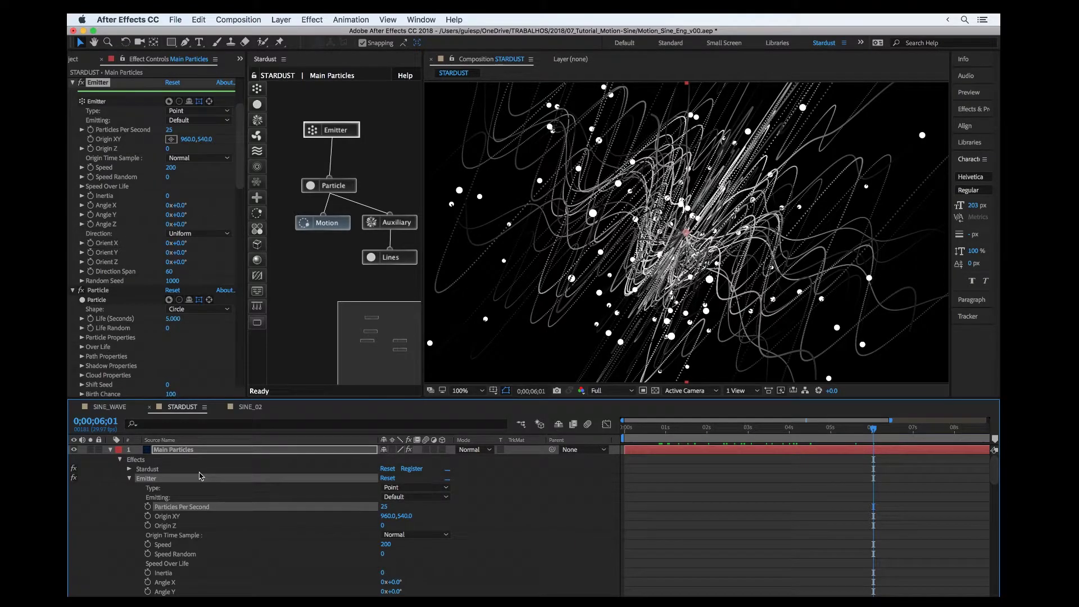
Switch to the SINE_02 composition and zoom the view out and back to full size.
{"action": "left_click", "coordinate": [250, 408]}
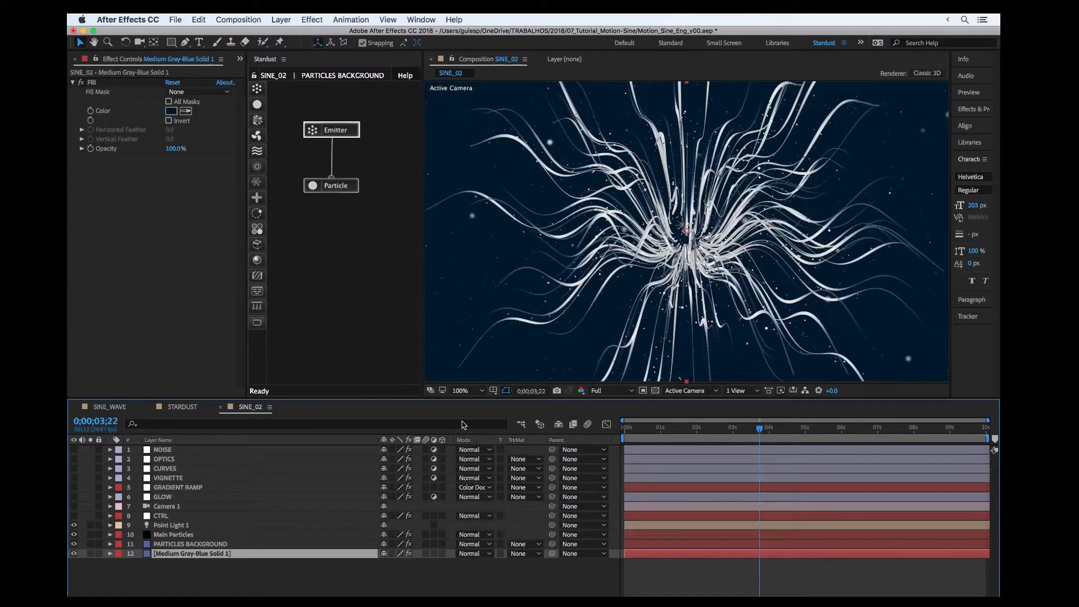
{"action": "key", "text": "comma"}
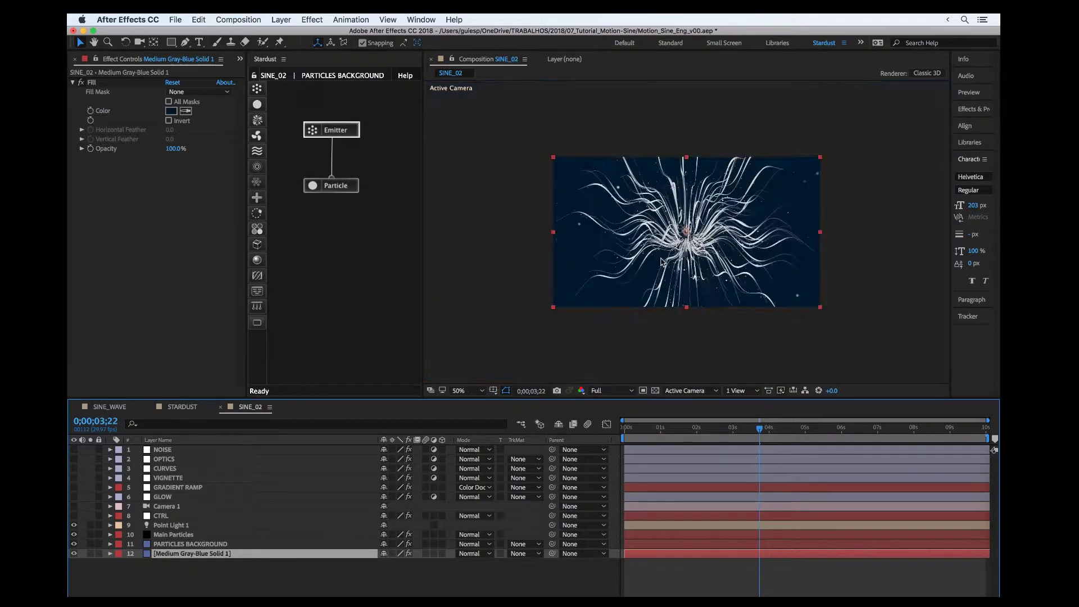
{"action": "key", "text": "period"}
Inspect the PARTICLES BACKGROUND layer's Stardust settings, then solo the Medium Gray-Blue Solid 1 layer.
{"action": "left_click", "coordinate": [200, 554]}
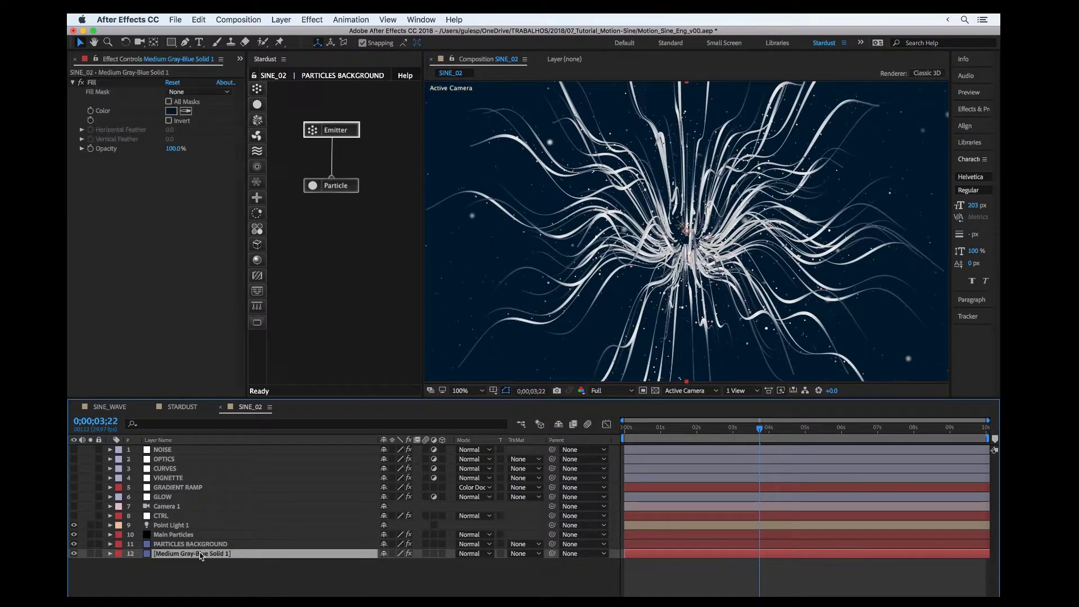
{"action": "left_click", "coordinate": [163, 544]}
{"action": "left_click", "coordinate": [182, 555]}
{"action": "left_click", "coordinate": [194, 545]}
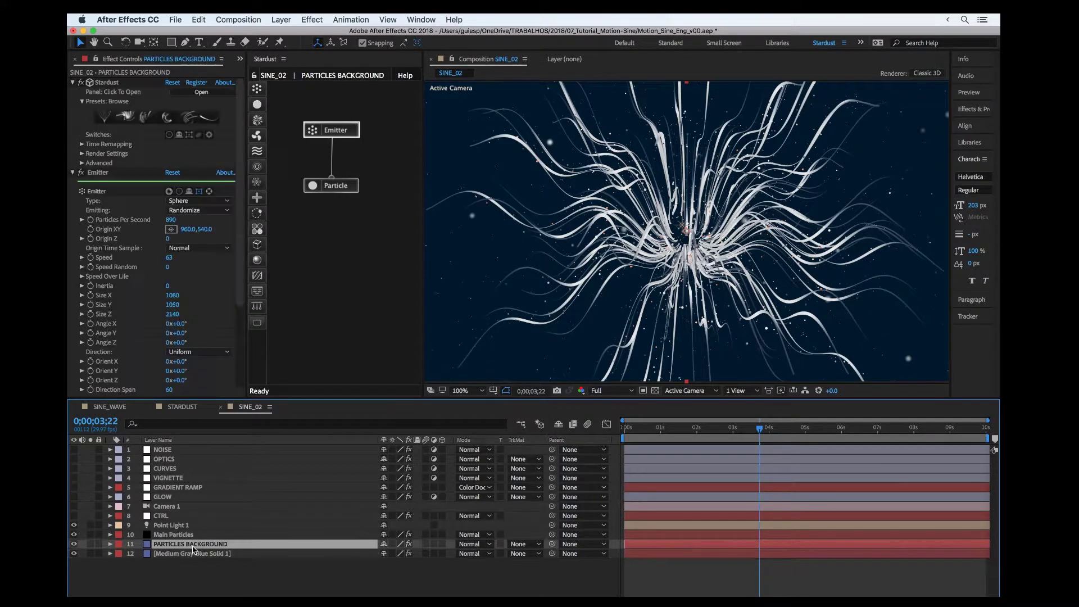
{"action": "scroll", "coordinate": [151, 319], "scroll_direction": "down", "scroll_amount": 5}
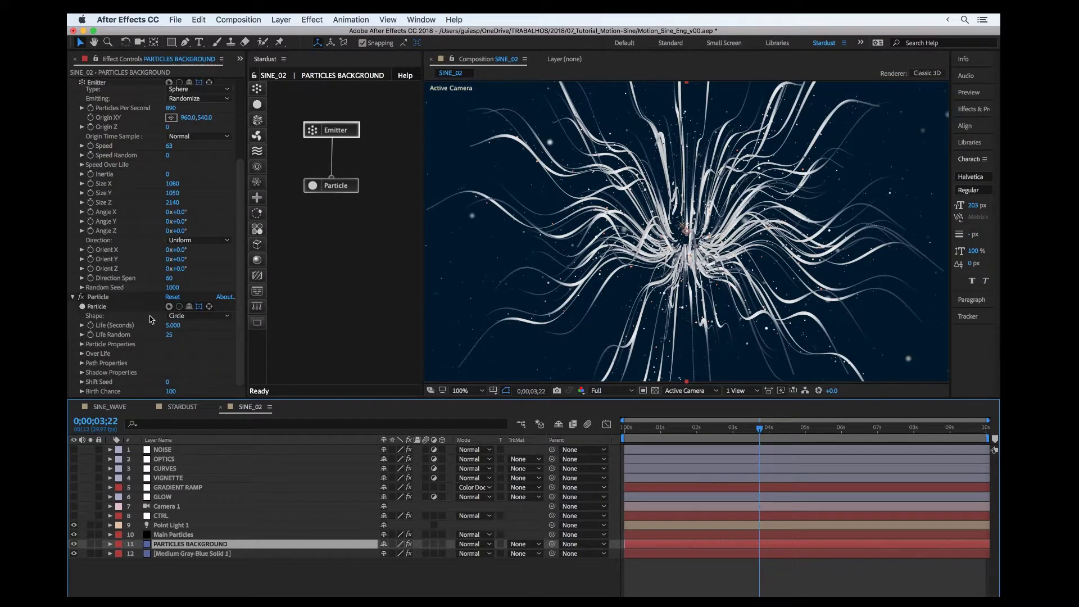
{"action": "scroll", "coordinate": [150, 319], "scroll_direction": "up", "scroll_amount": 5}
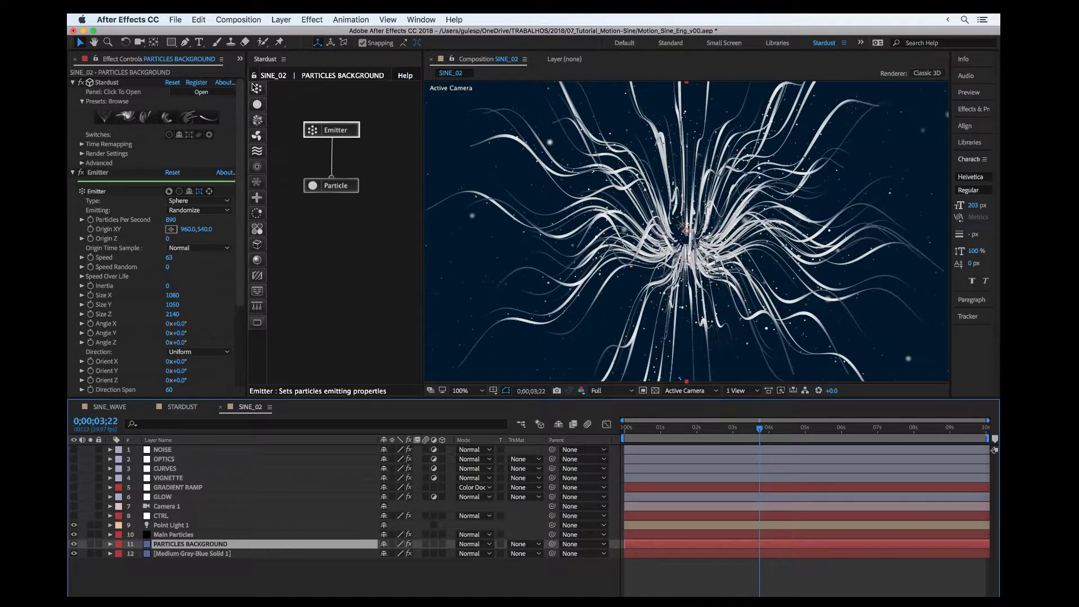
{"action": "left_click", "coordinate": [199, 553]}
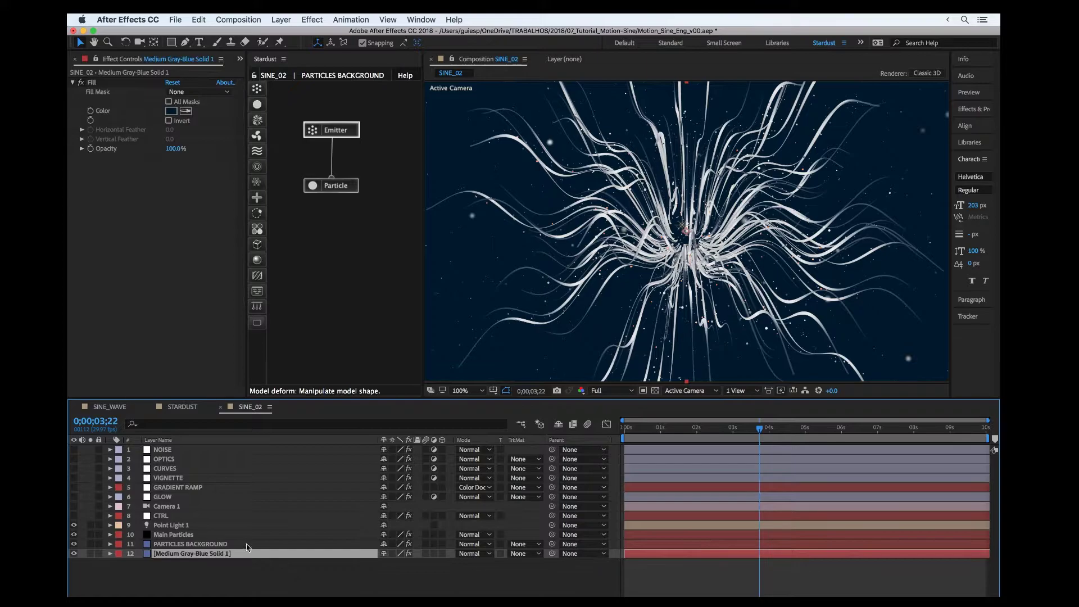
{"action": "left_click", "coordinate": [90, 553]}
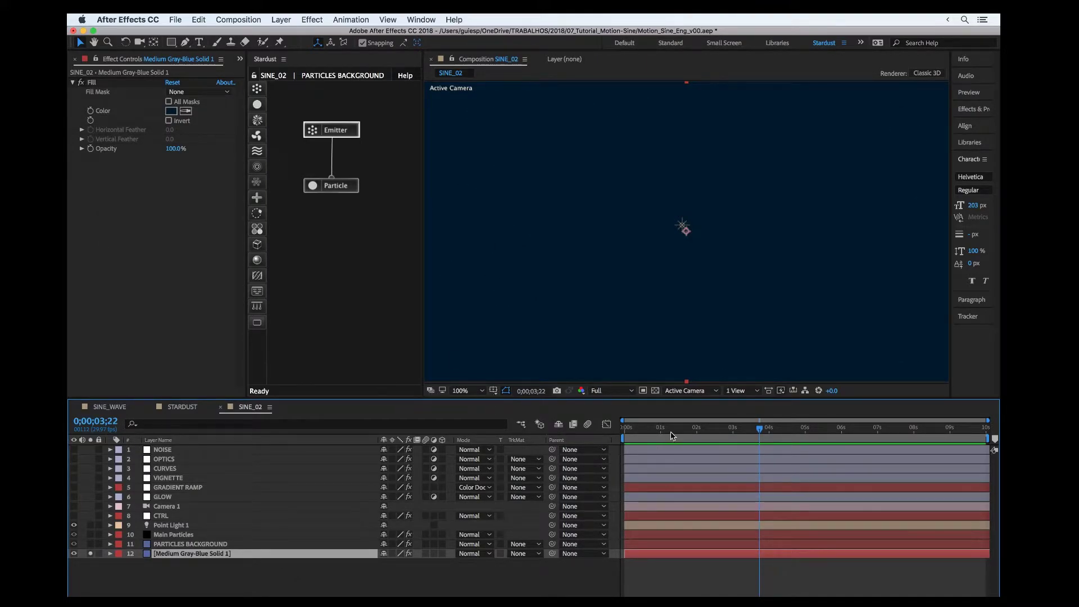
Move to 0;00;04;00 and turn off Solo on the blue solid to show the full composition.
{"action": "key", "text": "k"}
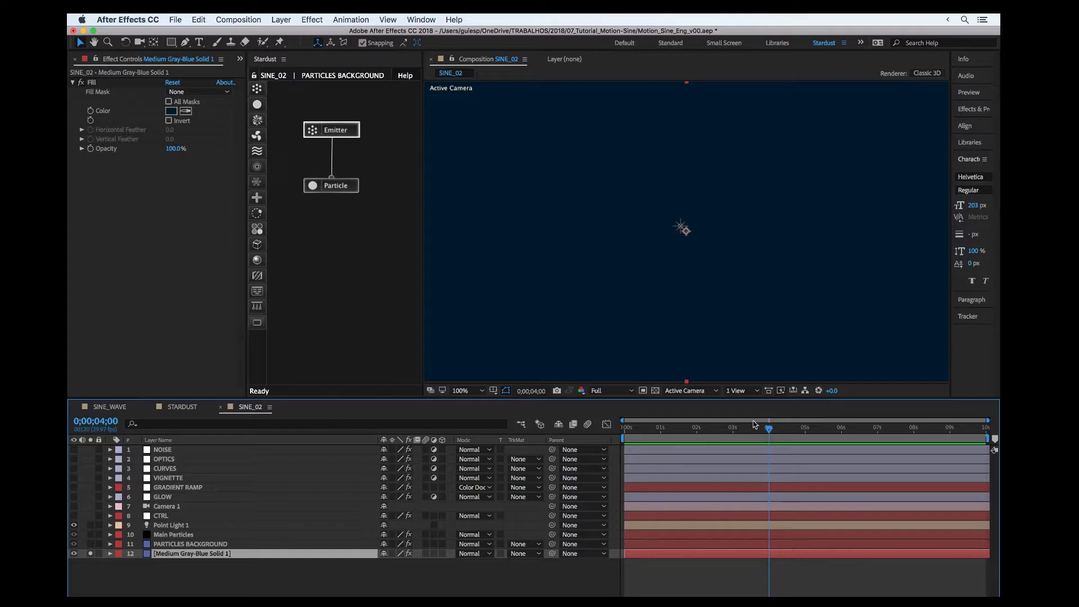
{"action": "key", "text": "comma"}
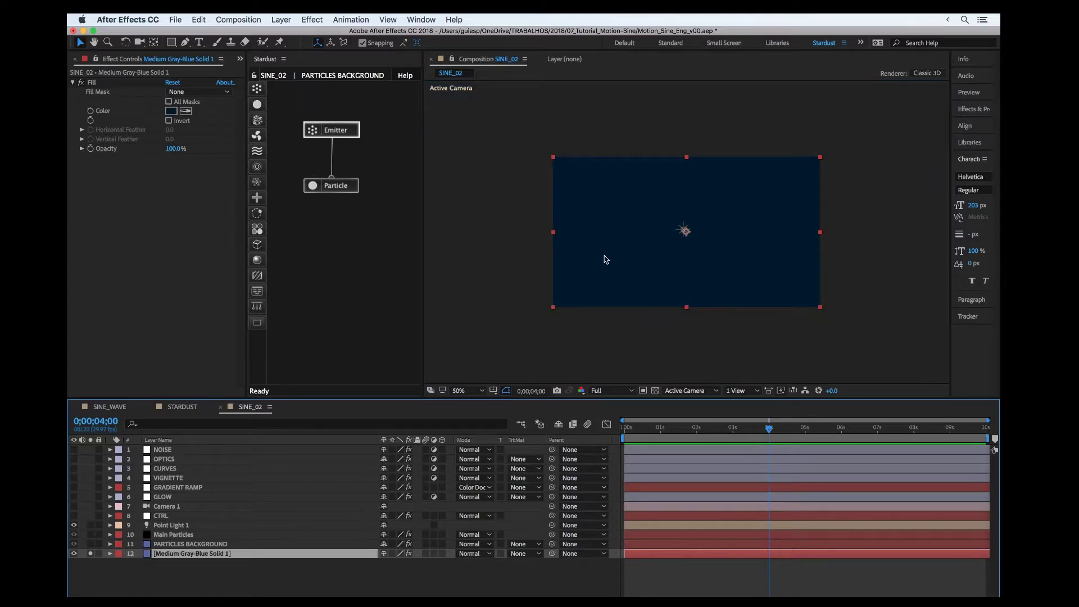
{"action": "key", "text": "period"}
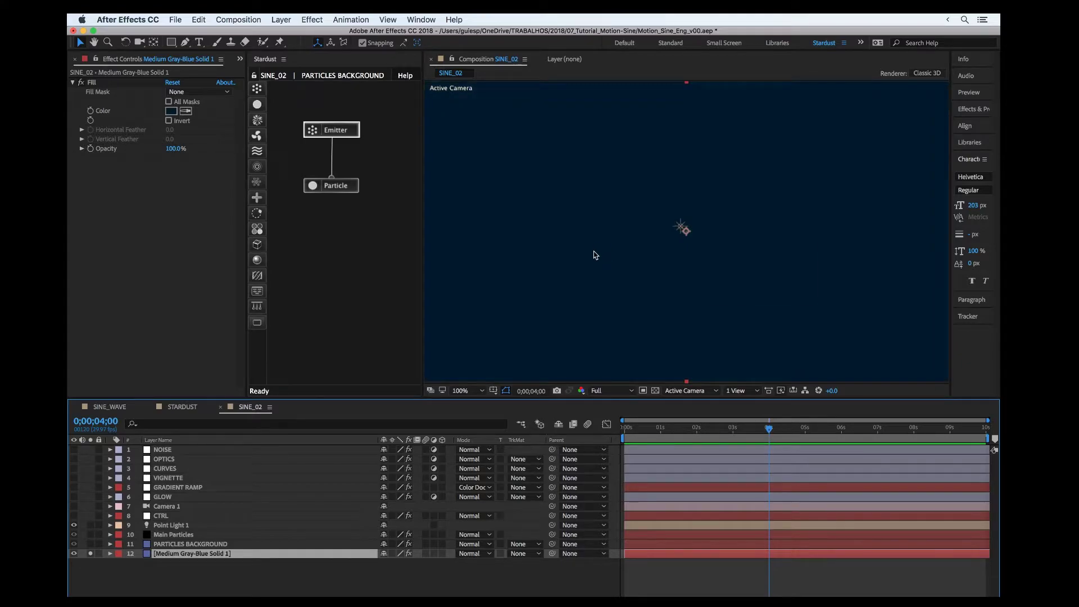
{"action": "left_click", "coordinate": [90, 554]}
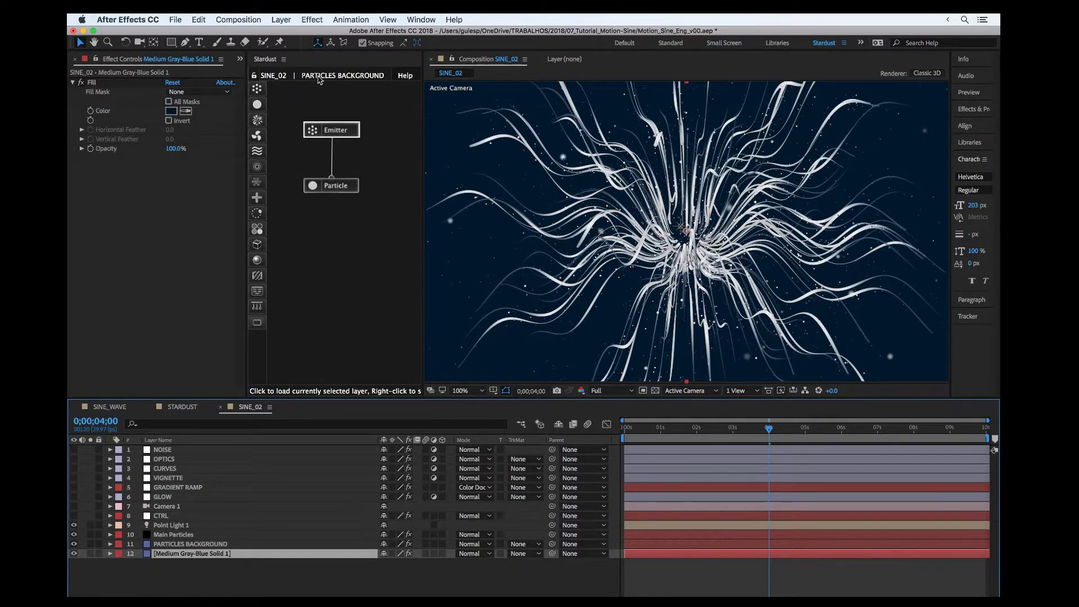
Briefly re-solo Medium Gray-Blue Solid 1 to compare, then select PARTICLES BACKGROUND.
{"action": "left_click", "coordinate": [175, 548]}
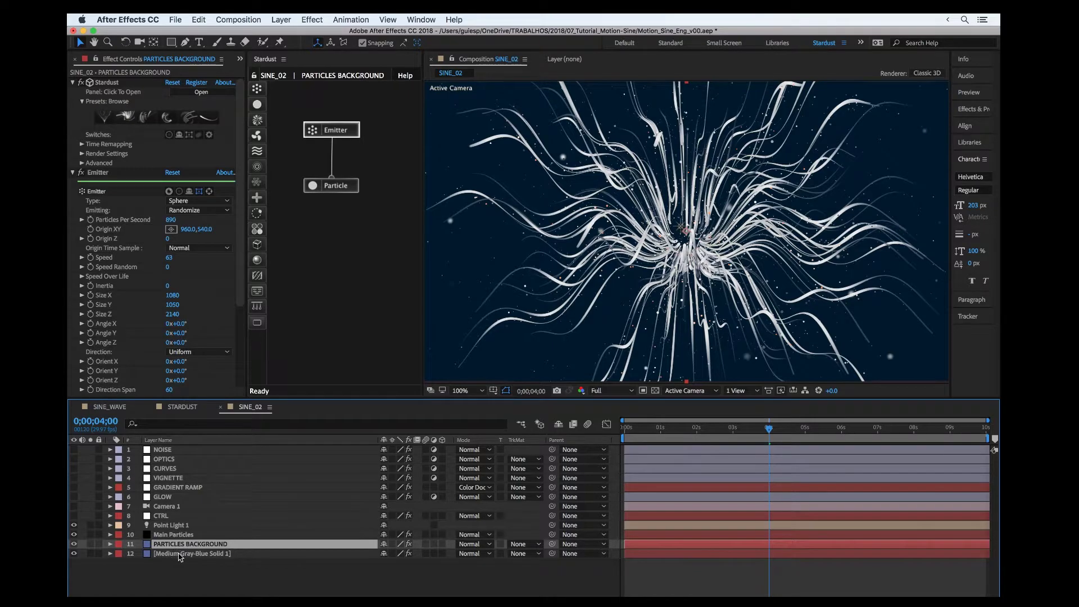
{"action": "left_click", "coordinate": [180, 554]}
{"action": "left_click", "coordinate": [90, 553]}
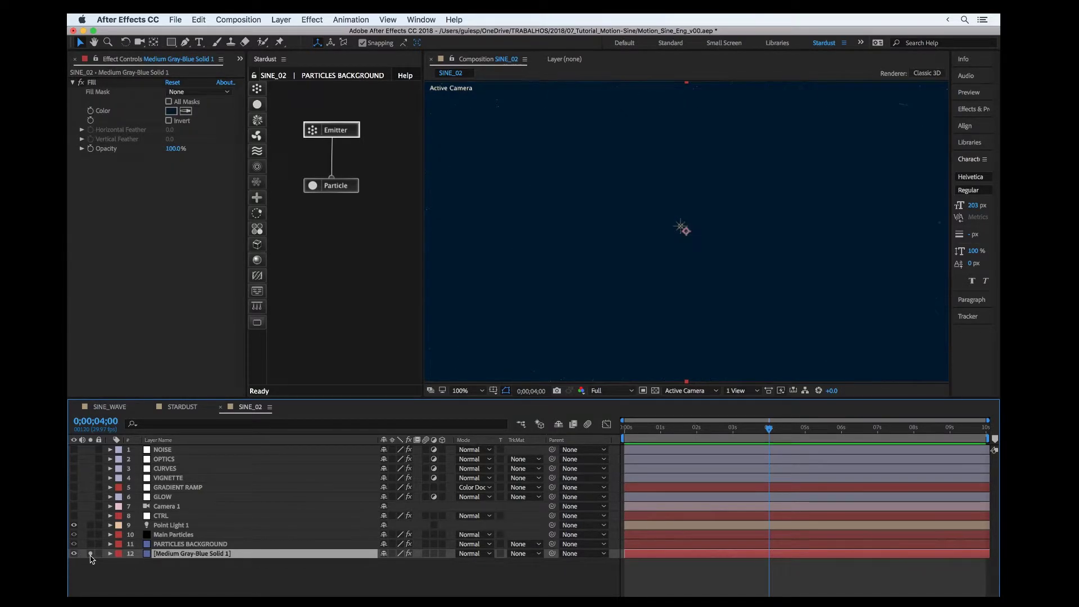
{"action": "left_click", "coordinate": [90, 554]}
{"action": "left_click", "coordinate": [192, 545]}
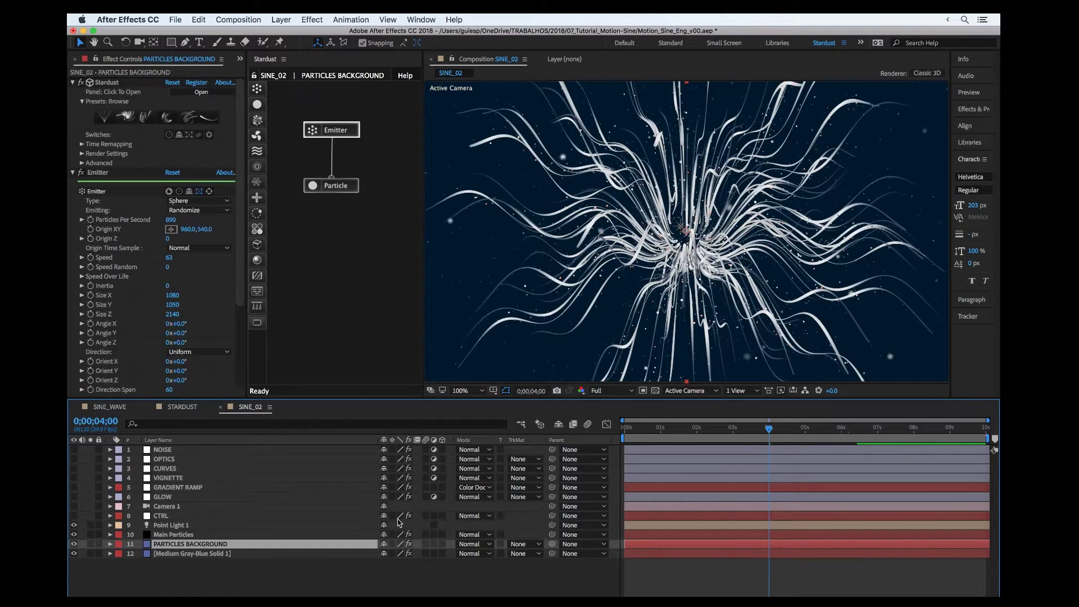
Solo PARTICLES BACKGROUND and Main Particles at 0;00;07;02, selecting Main Particles to show its Stardust graph.
{"action": "left_click", "coordinate": [90, 544]}
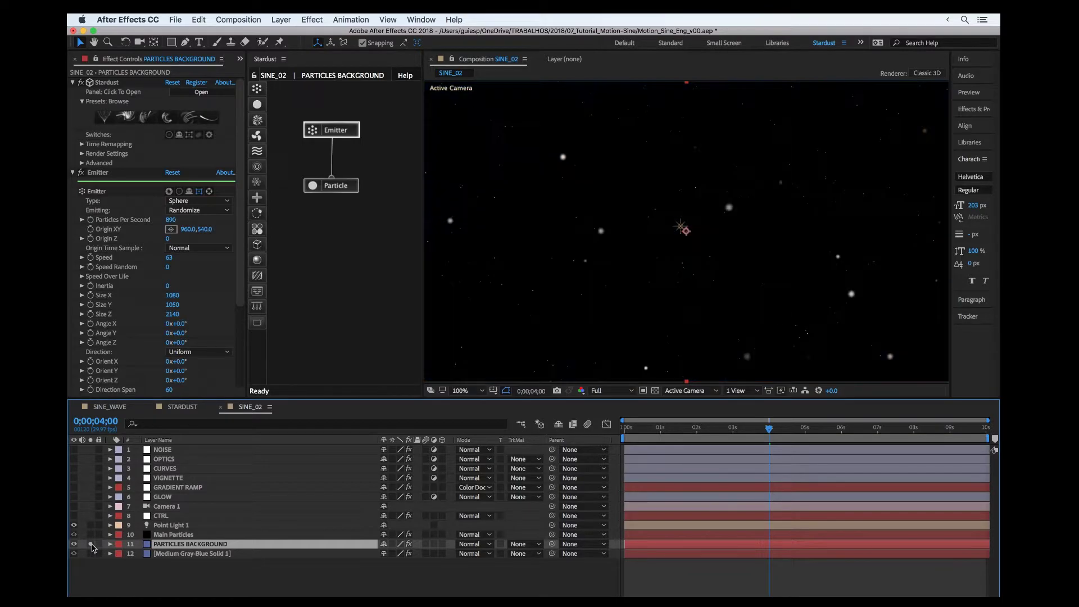
{"action": "left_click", "coordinate": [634, 429]}
{"action": "left_click_drag", "start_coordinate": [623, 427], "coordinate": [883, 416]}
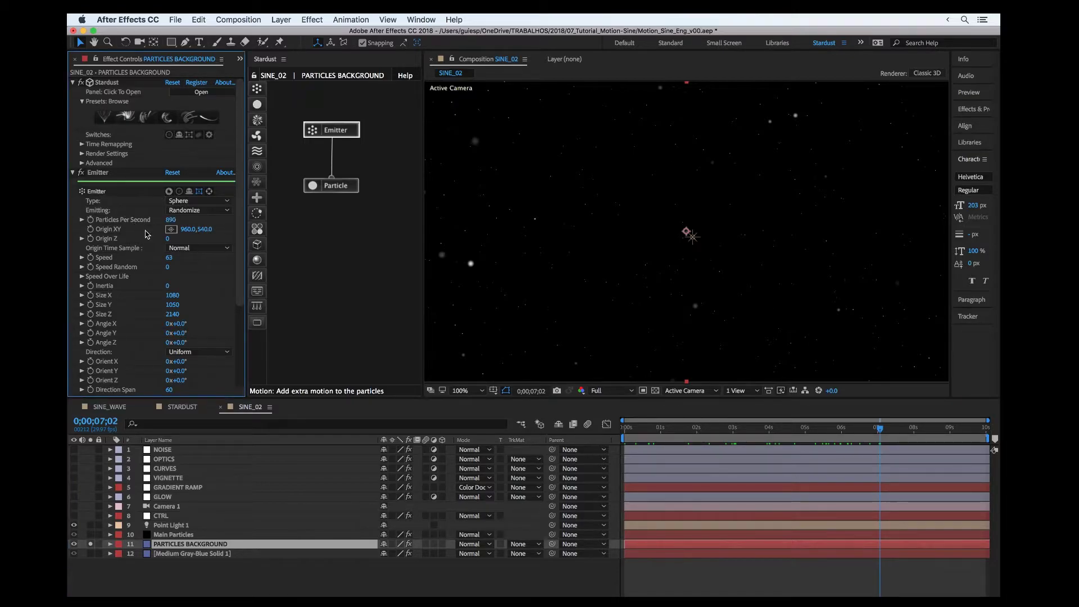
{"action": "scroll", "coordinate": [172, 223], "scroll_direction": "down", "scroll_amount": 1}
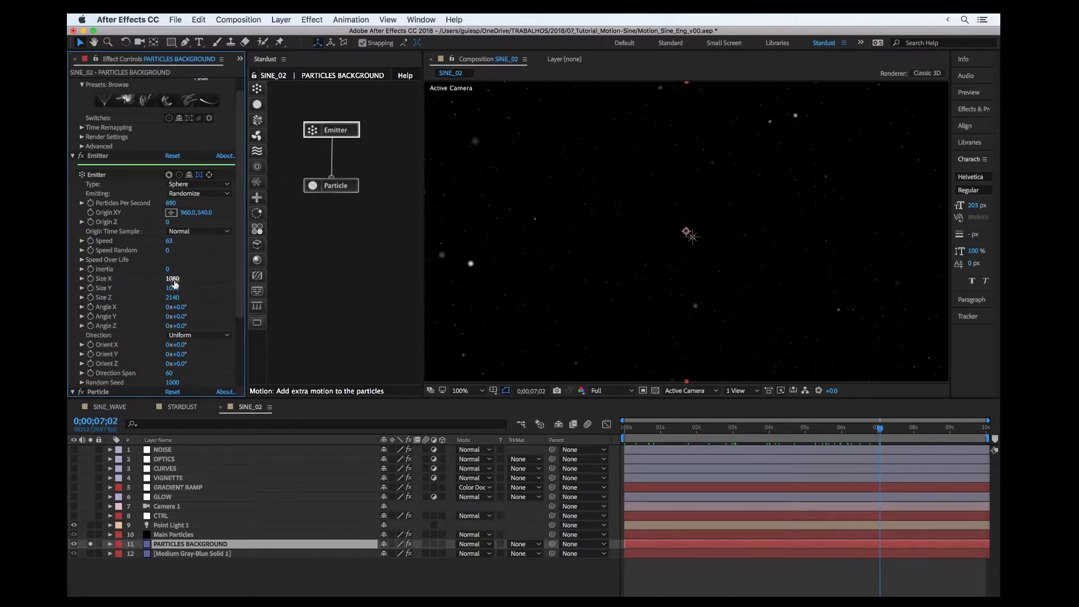
{"action": "left_click", "coordinate": [90, 534]}
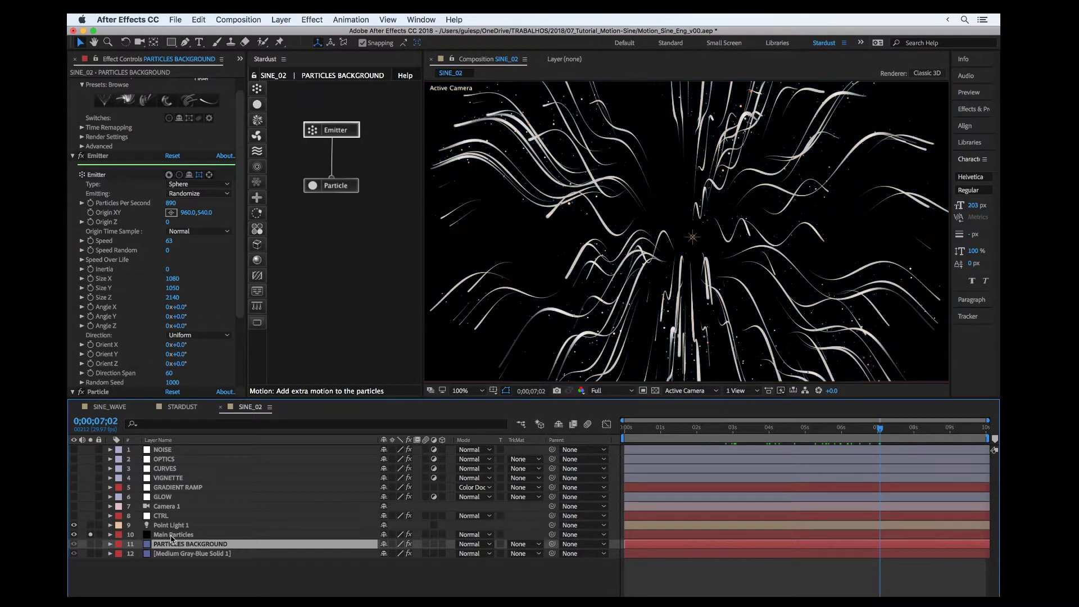
{"action": "left_click", "coordinate": [172, 535]}
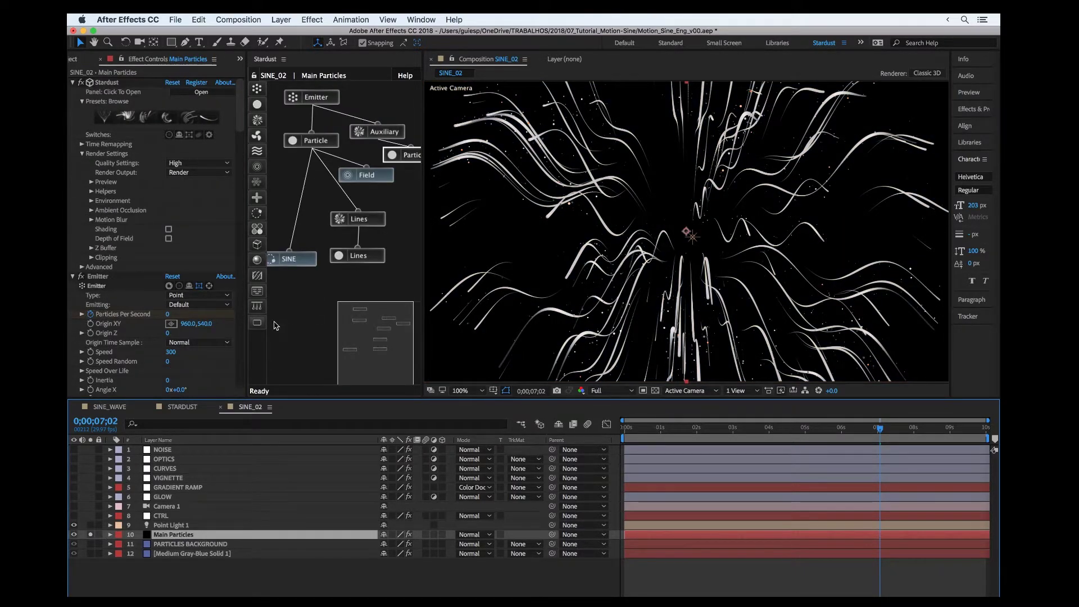
Widen the node graph and play the animation from about one second.
{"action": "left_click_drag", "start_coordinate": [422, 209], "coordinate": [465, 207]}
{"action": "left_click", "coordinate": [652, 427]}
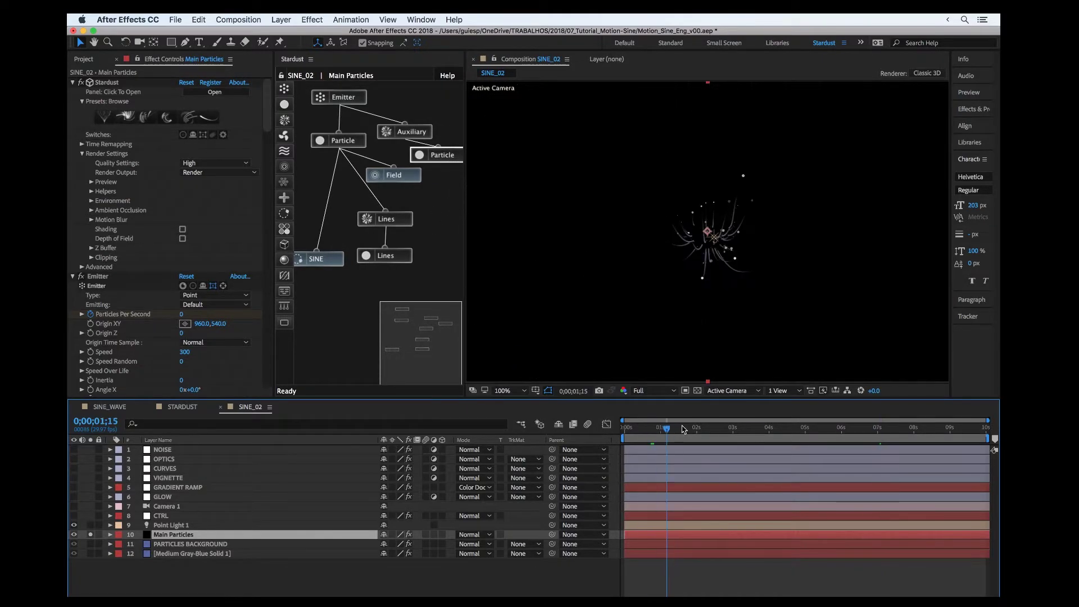
{"action": "key", "text": "space"}
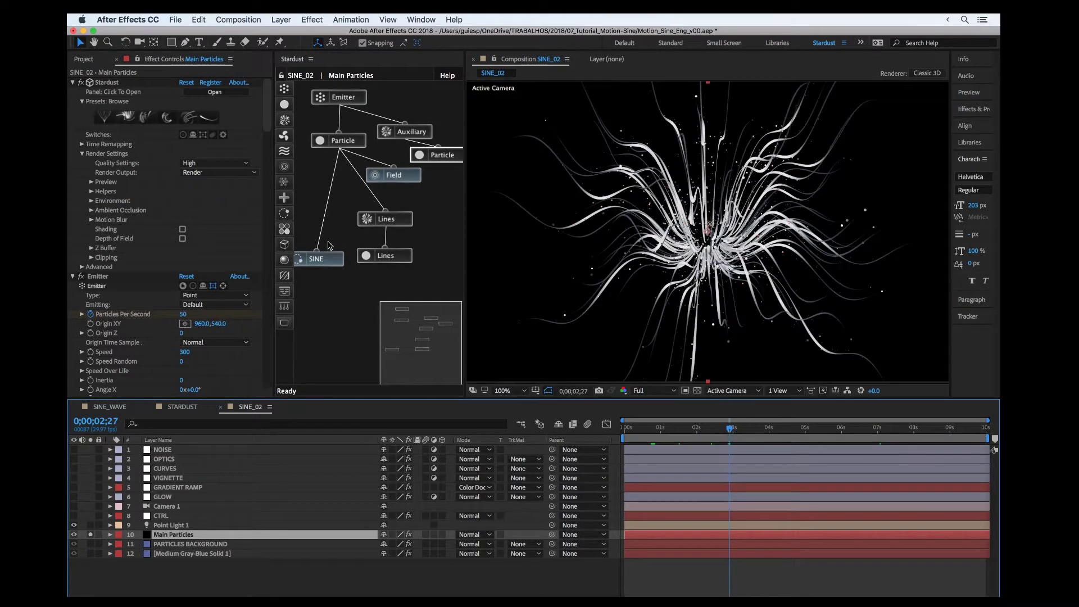
{"action": "left_click_drag", "start_coordinate": [317, 260], "coordinate": [321, 224]}
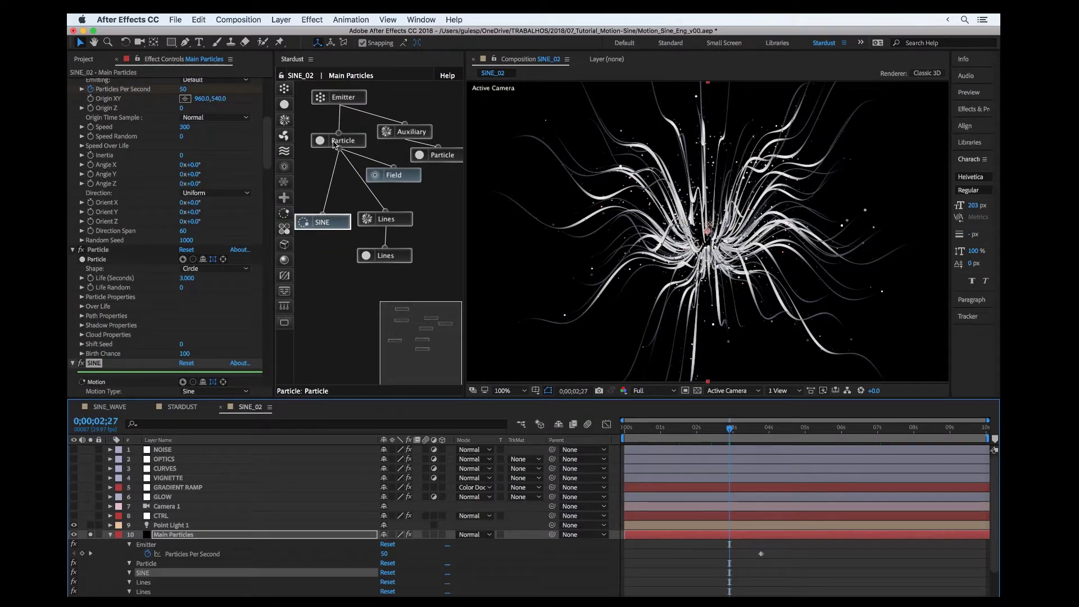
Inspect both Lines nodes and toggle the Lines effect off and on to compare strands.
{"action": "left_click", "coordinate": [385, 224]}
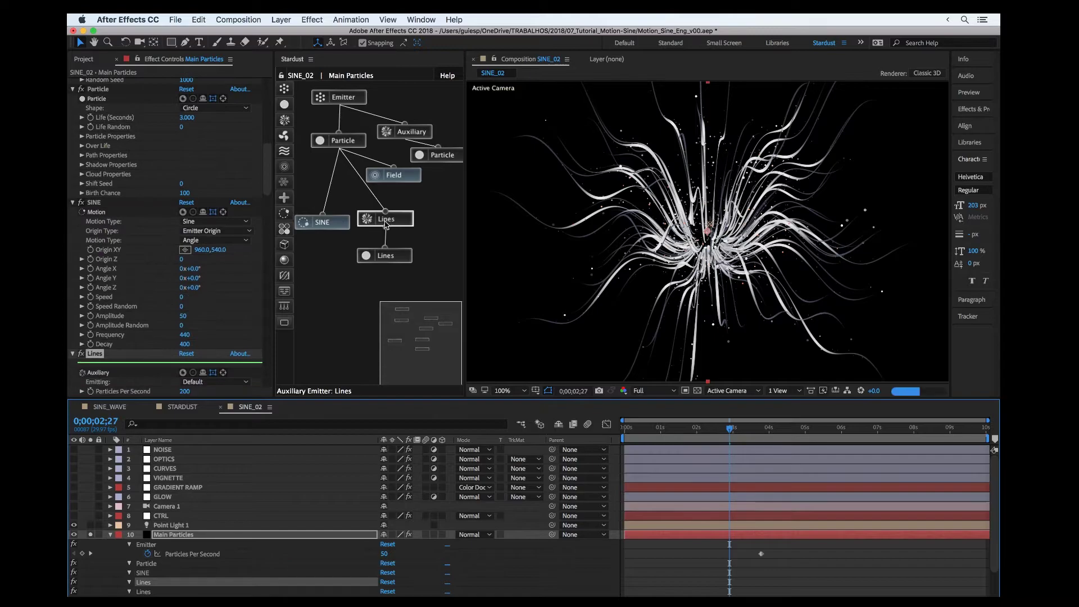
{"action": "left_click", "coordinate": [376, 256]}
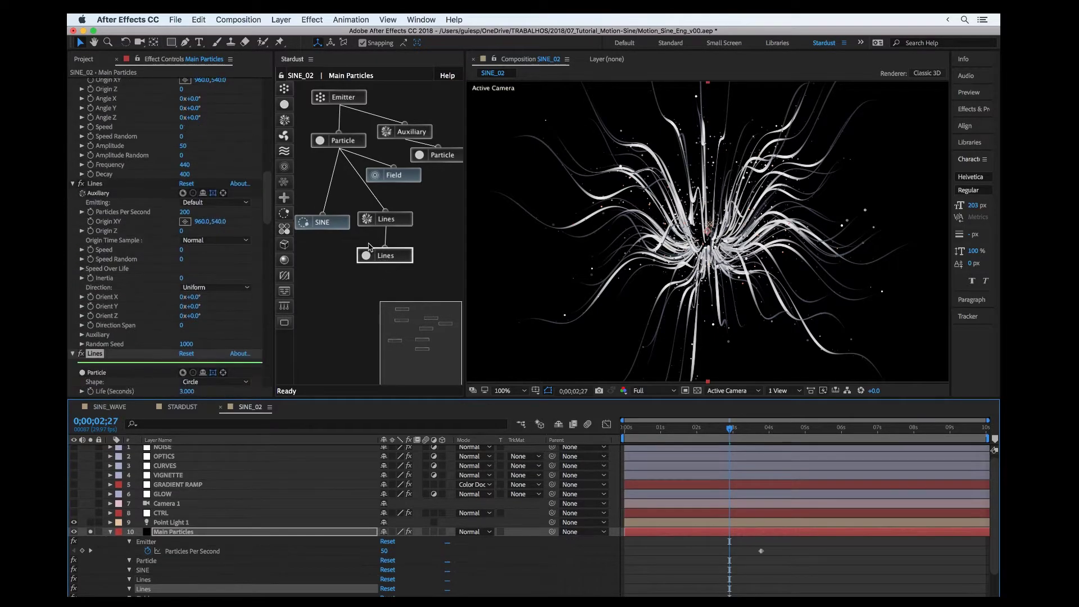
{"action": "left_click", "coordinate": [386, 219]}
{"action": "left_click", "coordinate": [82, 183]}
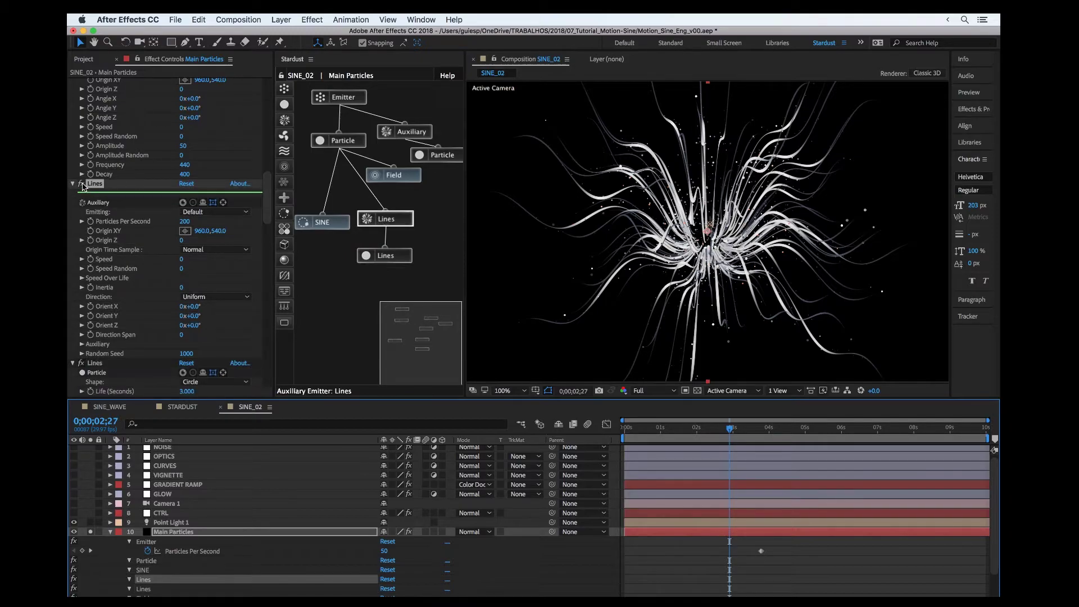
{"action": "left_click", "coordinate": [81, 183]}
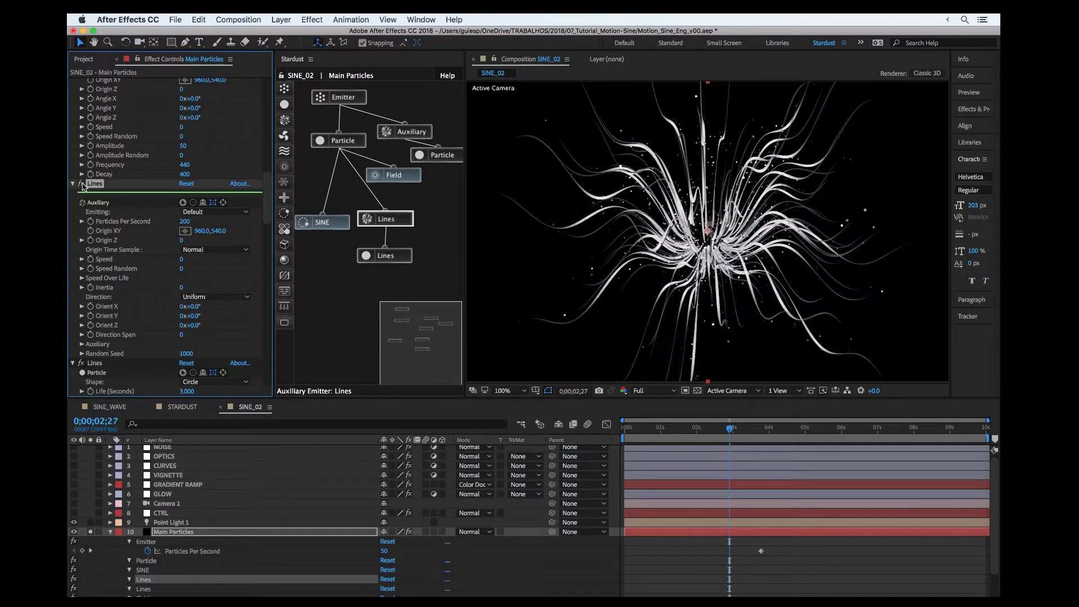
Show the SINE node's Motion settings: Amplitude 50, Frequency 440, Decay 400.
{"action": "left_click_drag", "start_coordinate": [407, 133], "coordinate": [416, 127]}
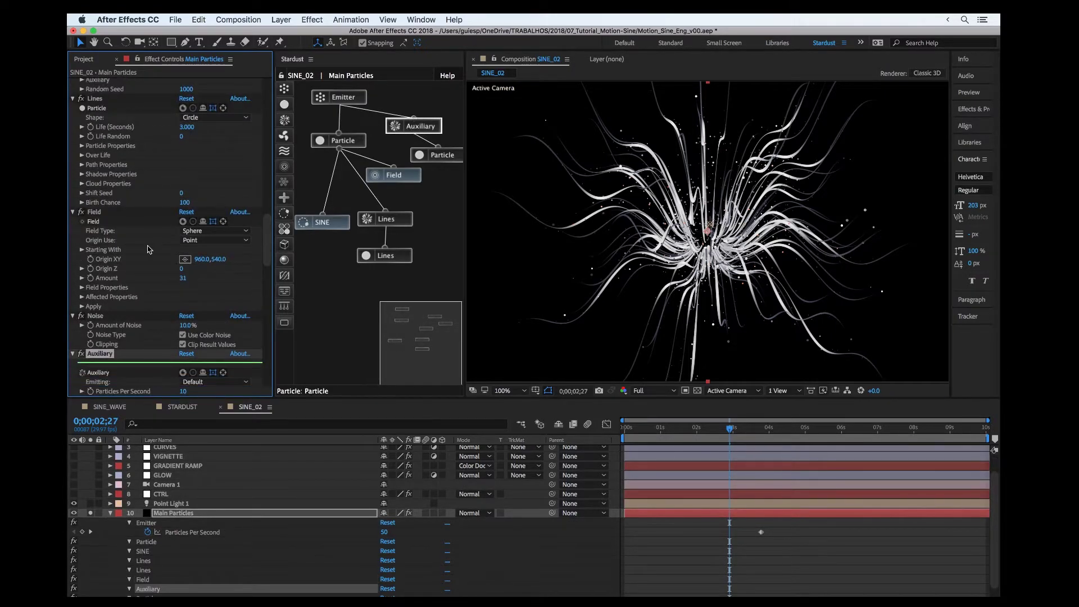
{"action": "scroll", "coordinate": [149, 249], "scroll_direction": "down", "scroll_amount": 5}
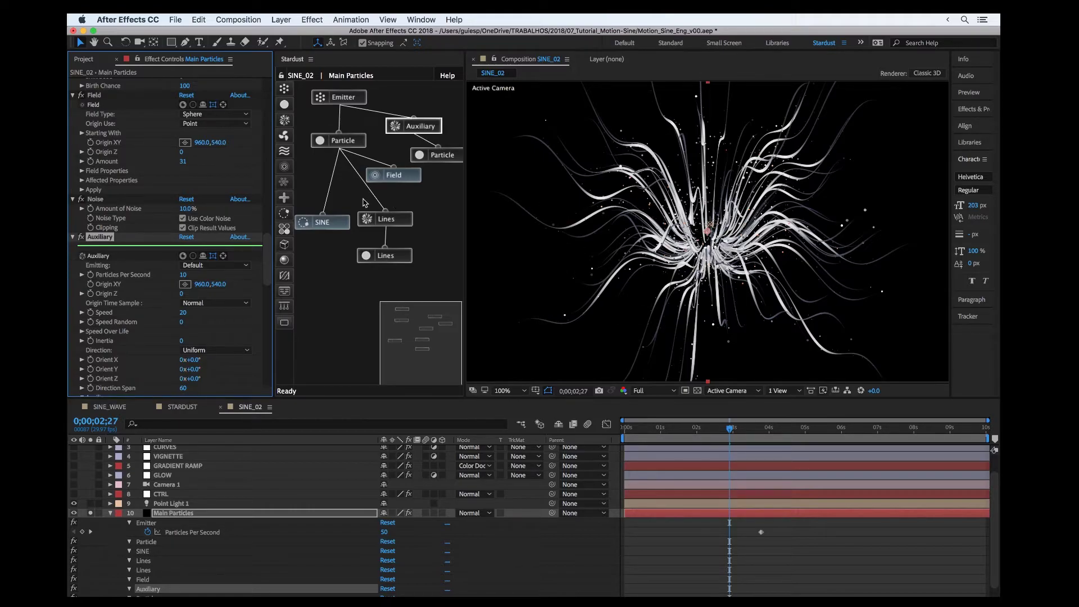
{"action": "left_click", "coordinate": [319, 223]}
Test SINE Frequency at 0 for straight rays, then set it to 400 for wavy tendrils.
{"action": "scroll", "coordinate": [155, 258], "scroll_direction": "down", "scroll_amount": 2}
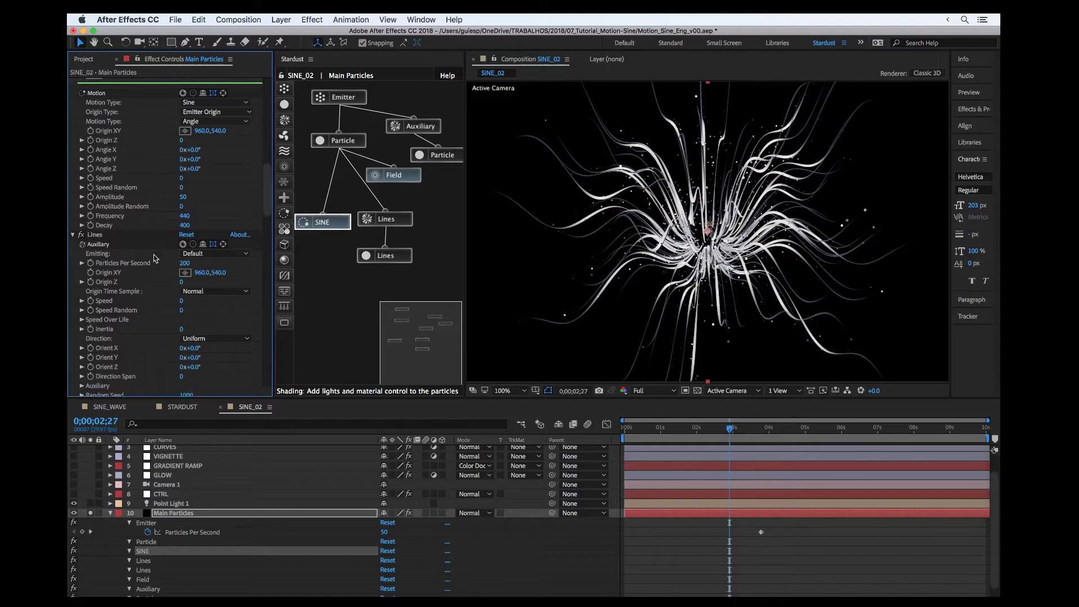
{"action": "scroll", "coordinate": [155, 258], "scroll_direction": "up", "scroll_amount": 2}
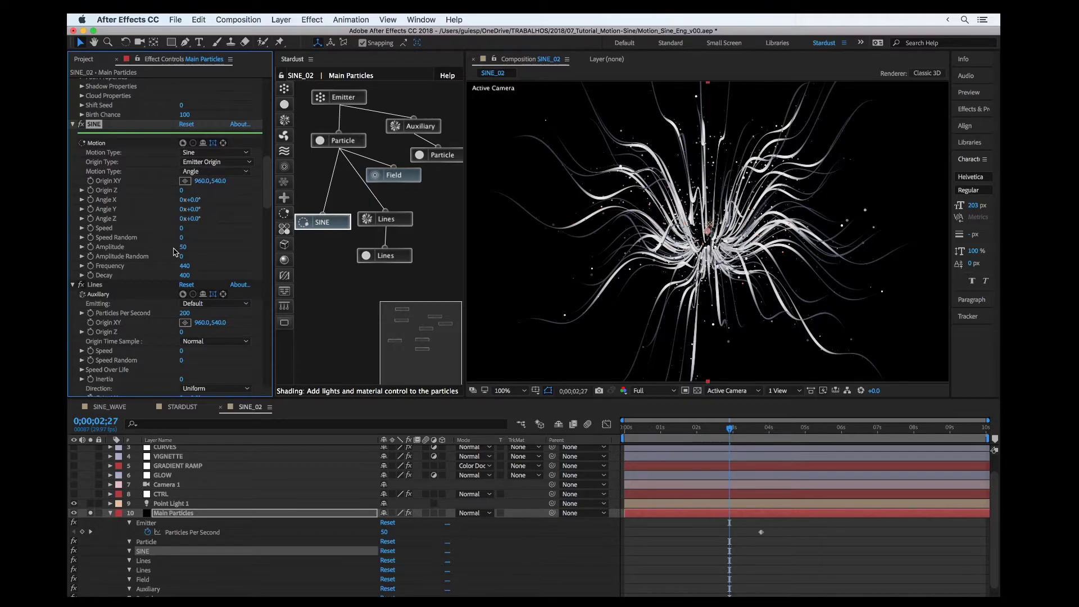
{"action": "mouse_move", "coordinate": [184, 266]}
{"action": "left_mouse_down"}
{"action": "mouse_move", "coordinate": [210, 263]}
{"action": "mouse_move", "coordinate": [178, 268]}
{"action": "left_mouse_up"}
{"action": "left_click", "coordinate": [182, 266]}
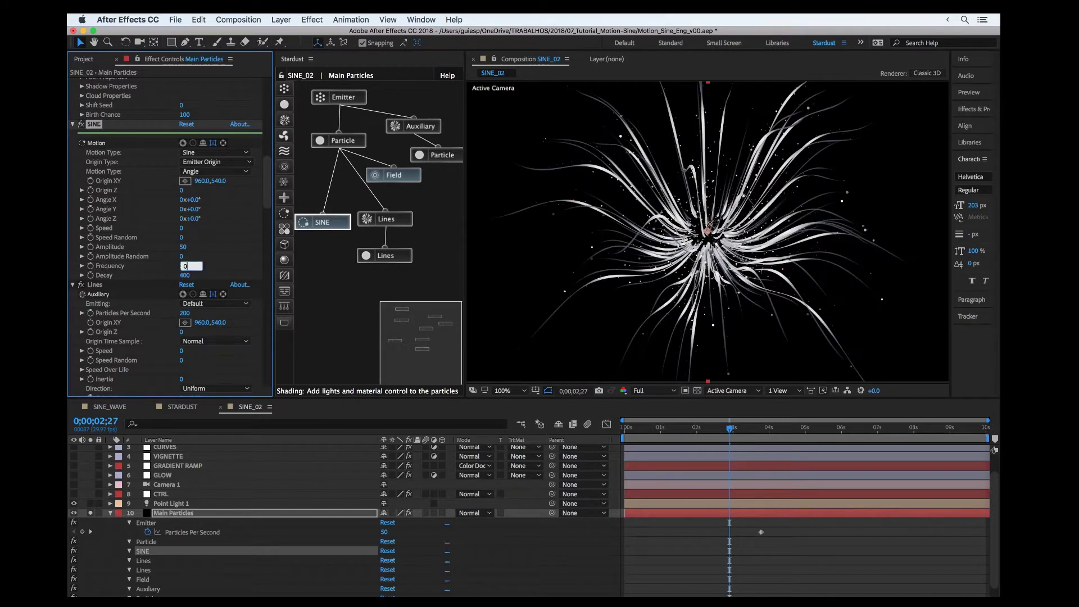
{"action": "type", "text": "0"}
{"action": "key", "text": "Return"}
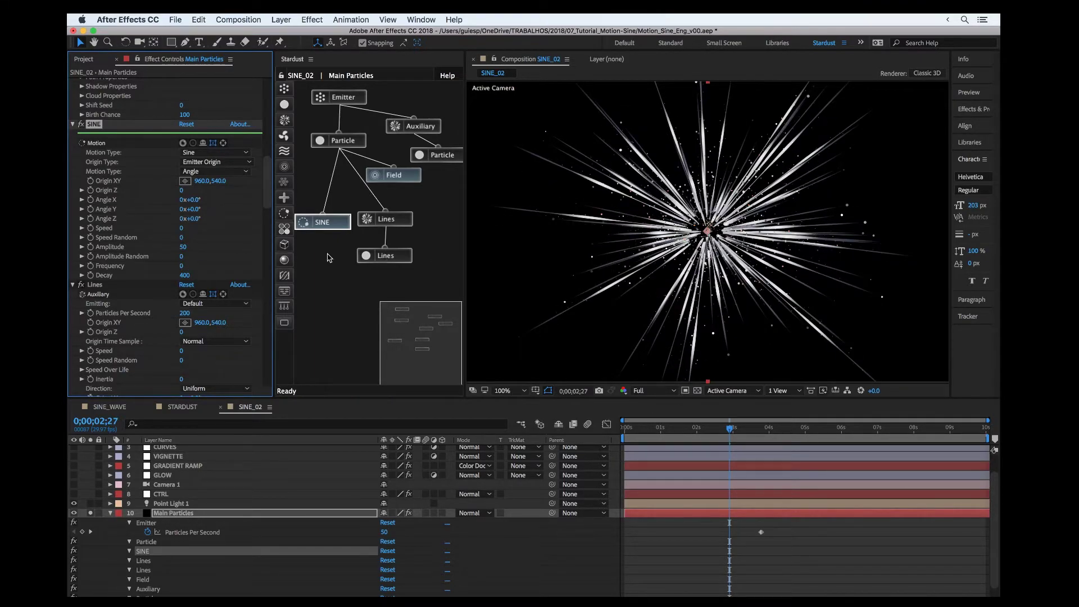
{"action": "left_click", "coordinate": [182, 265]}
{"action": "type", "text": "4"}
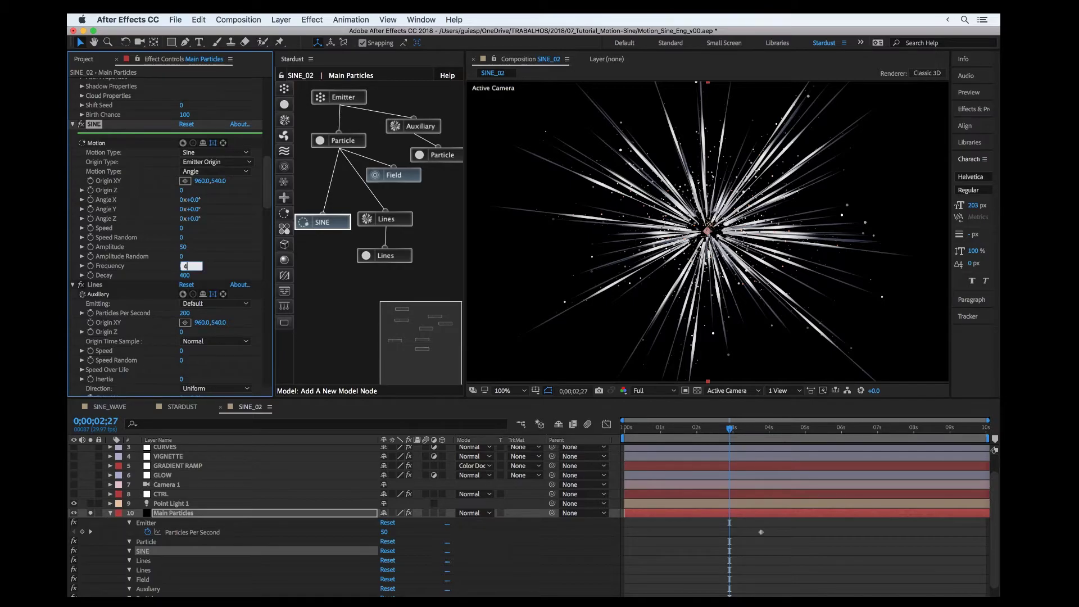
{"action": "type", "text": "00"}
{"action": "key", "text": "Return"}
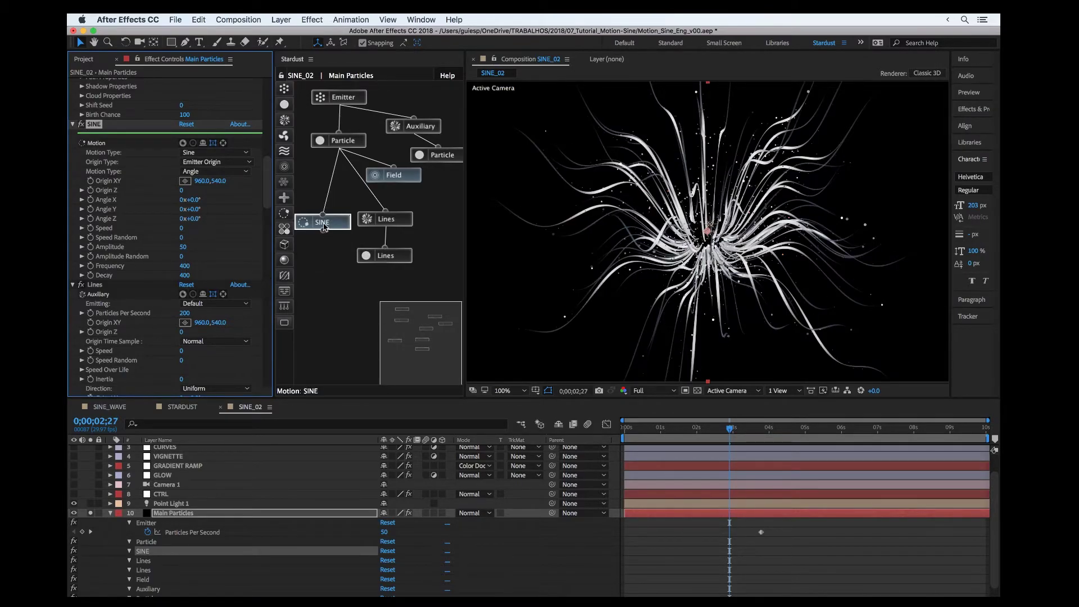
Move the SINE node lower, feed the lower Lines node into it, and go to 0;00;04;09.
{"action": "left_click_drag", "start_coordinate": [324, 225], "coordinate": [340, 322]}
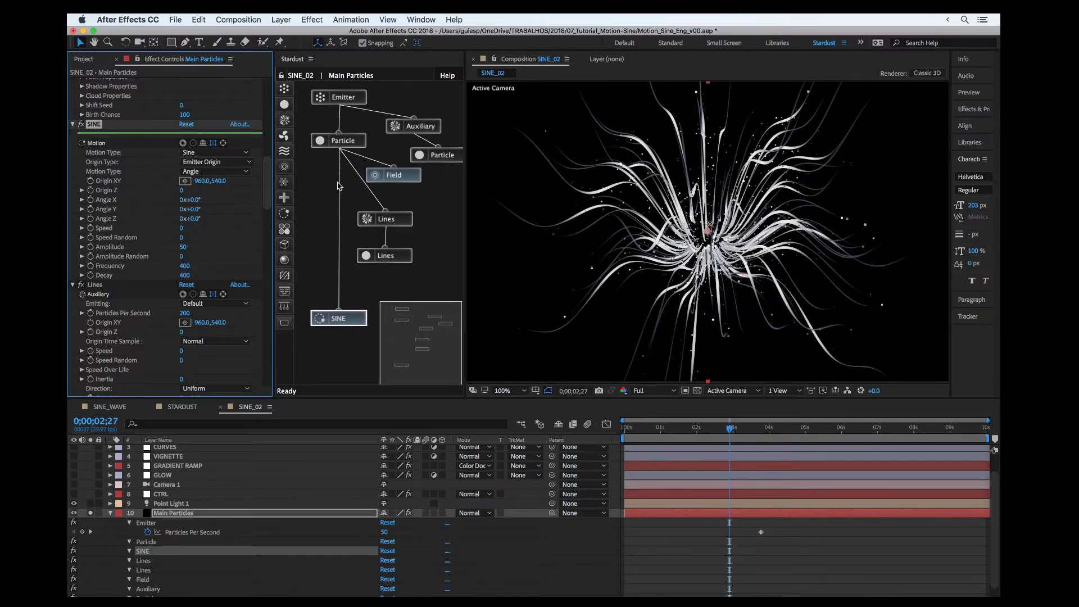
{"action": "left_click_drag", "start_coordinate": [385, 263], "coordinate": [339, 314]}
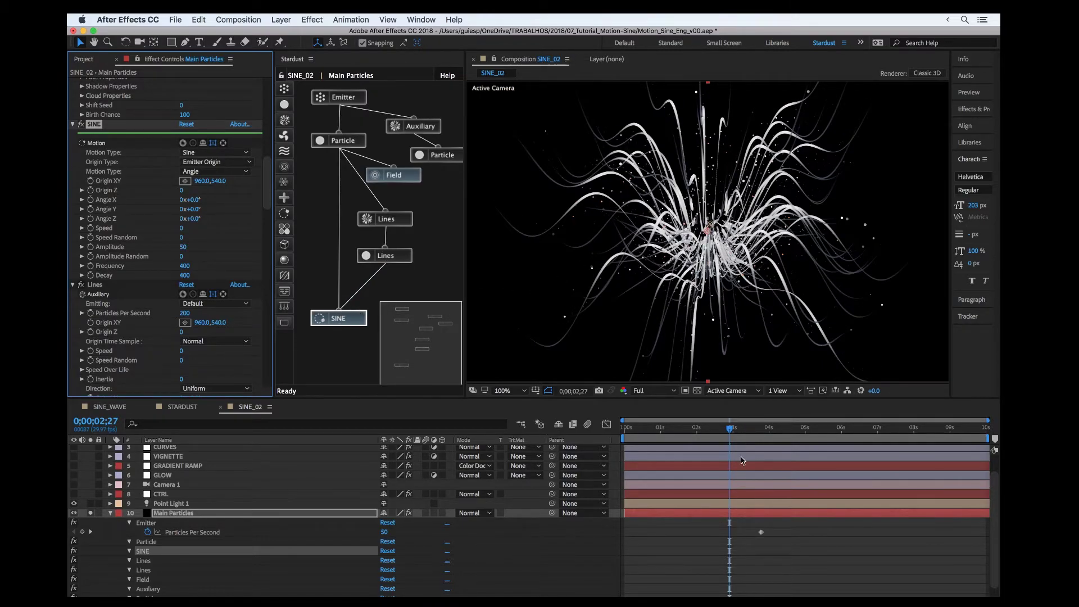
{"action": "left_click_drag", "start_coordinate": [721, 435], "coordinate": [781, 425]}
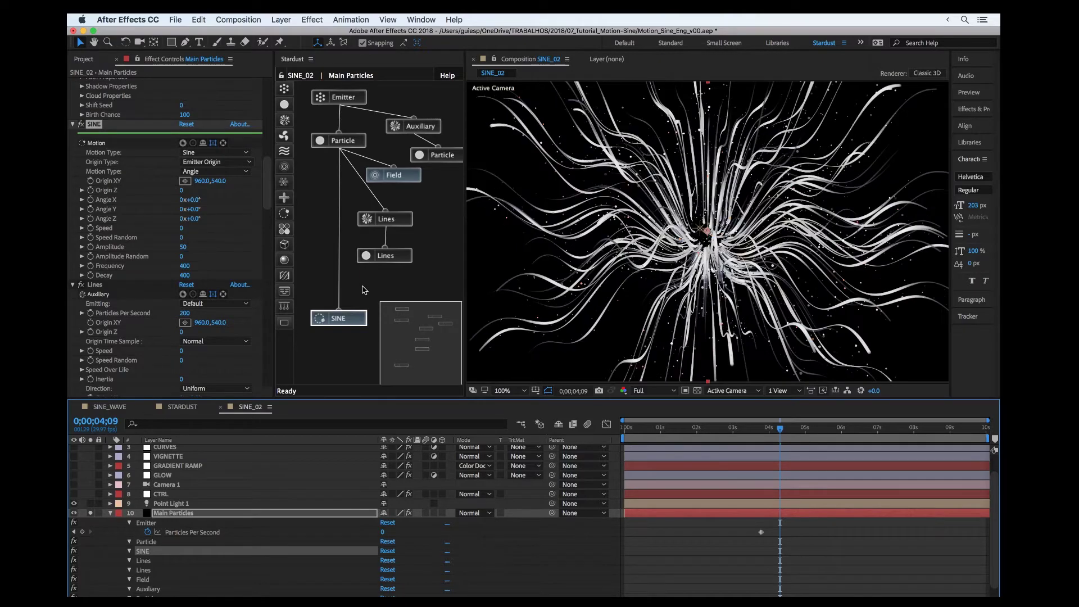
{"action": "scroll", "coordinate": [212, 482], "scroll_direction": "up", "scroll_amount": 2}
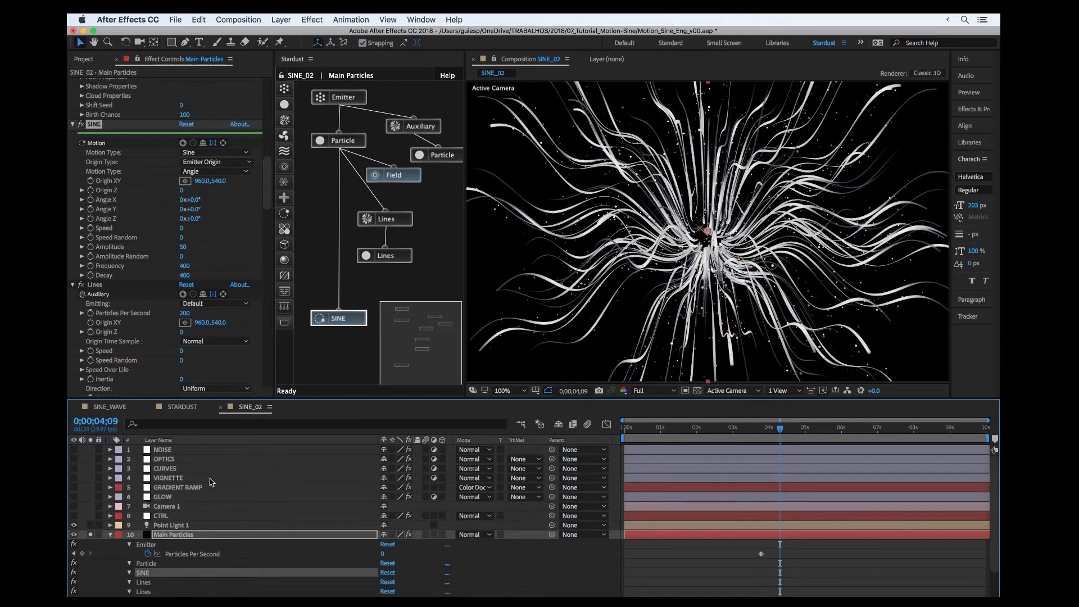
Unsolo Main Particles and make the GLOW layer visible.
{"action": "left_click", "coordinate": [91, 536]}
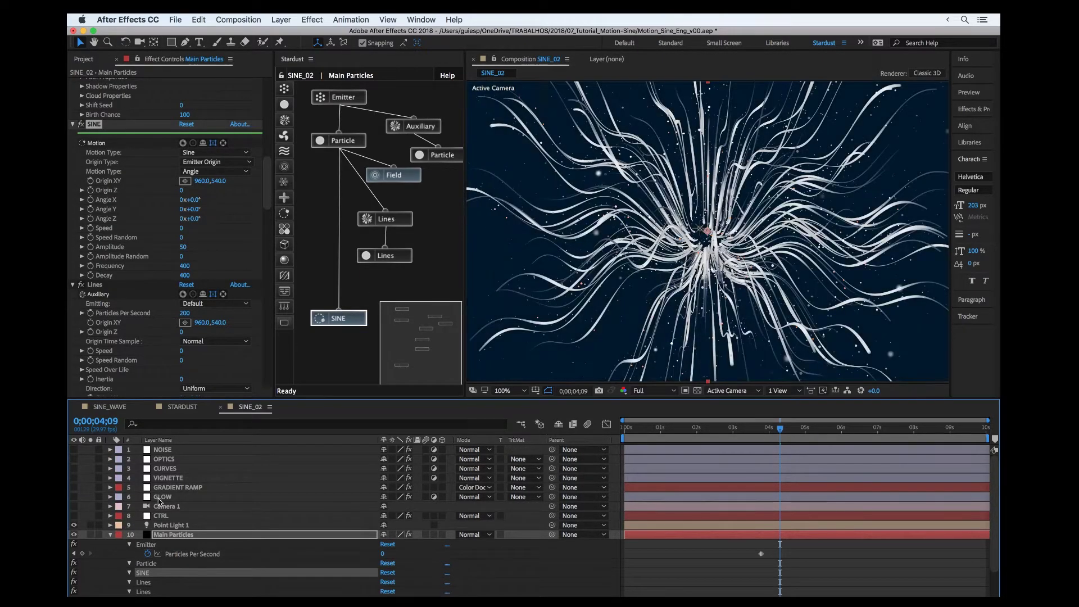
{"action": "left_click", "coordinate": [161, 498]}
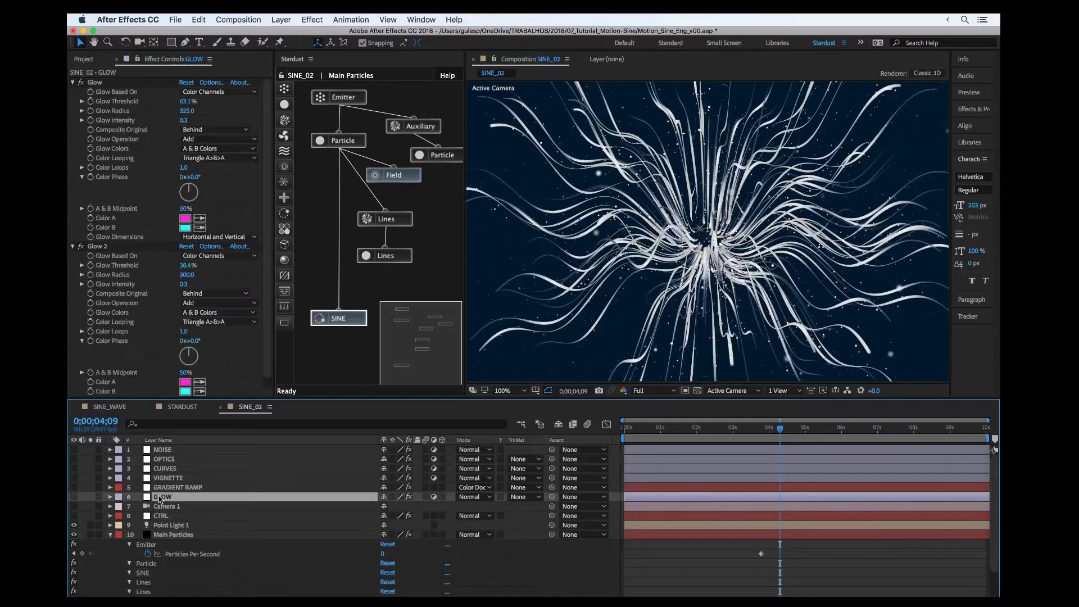
{"action": "left_click", "coordinate": [74, 497]}
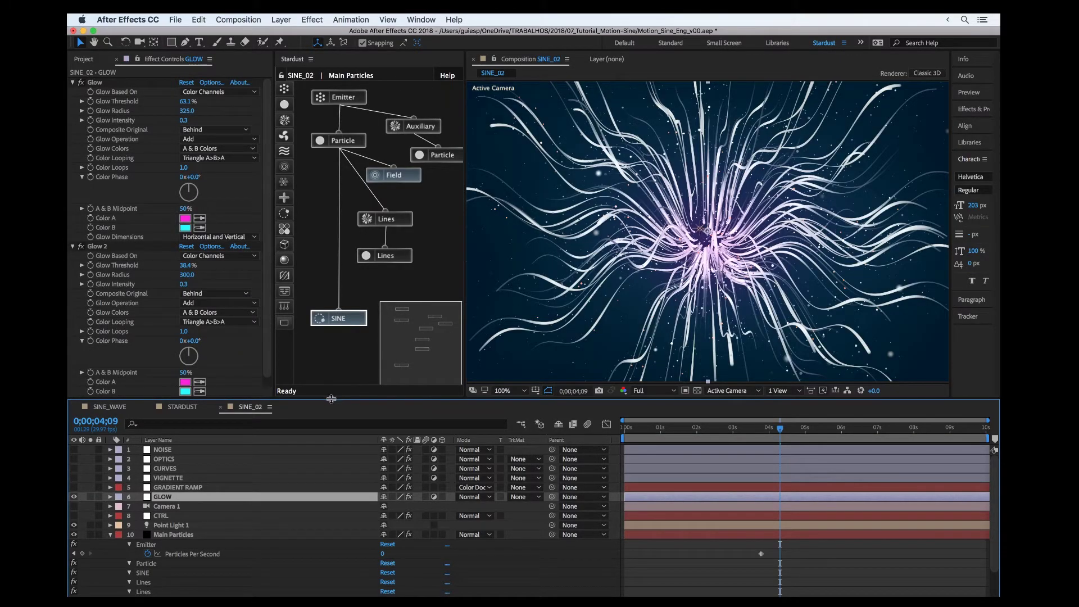
Turn on GRADIENT RAMP, compare it off and on, and keep its Color Dodge blend mode.
{"action": "left_click", "coordinate": [176, 488]}
{"action": "left_click", "coordinate": [74, 487]}
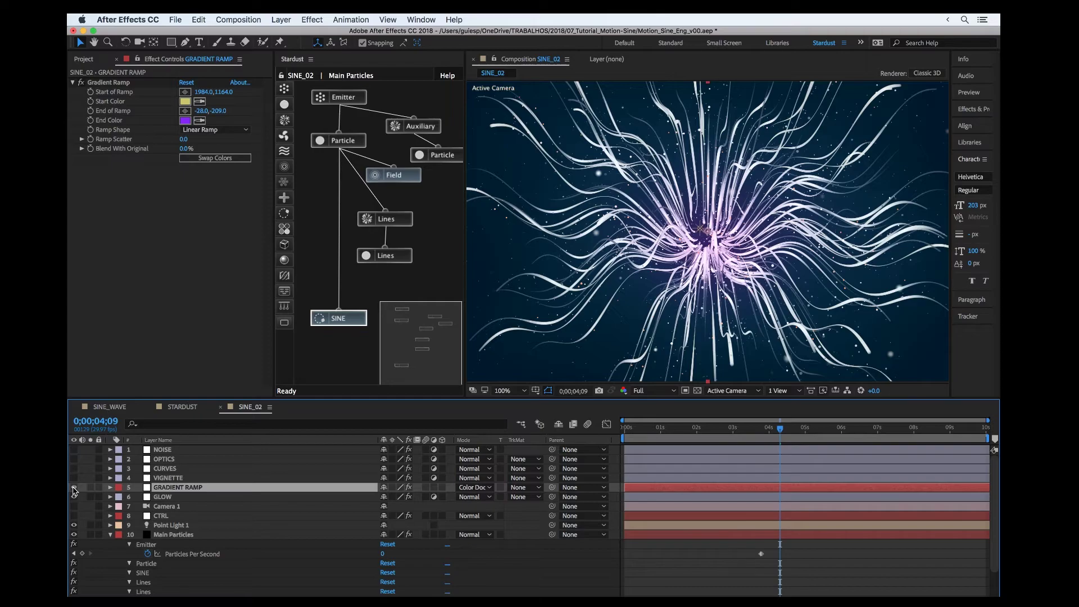
{"action": "scroll", "coordinate": [642, 187], "scroll_direction": "down", "scroll_amount": 2}
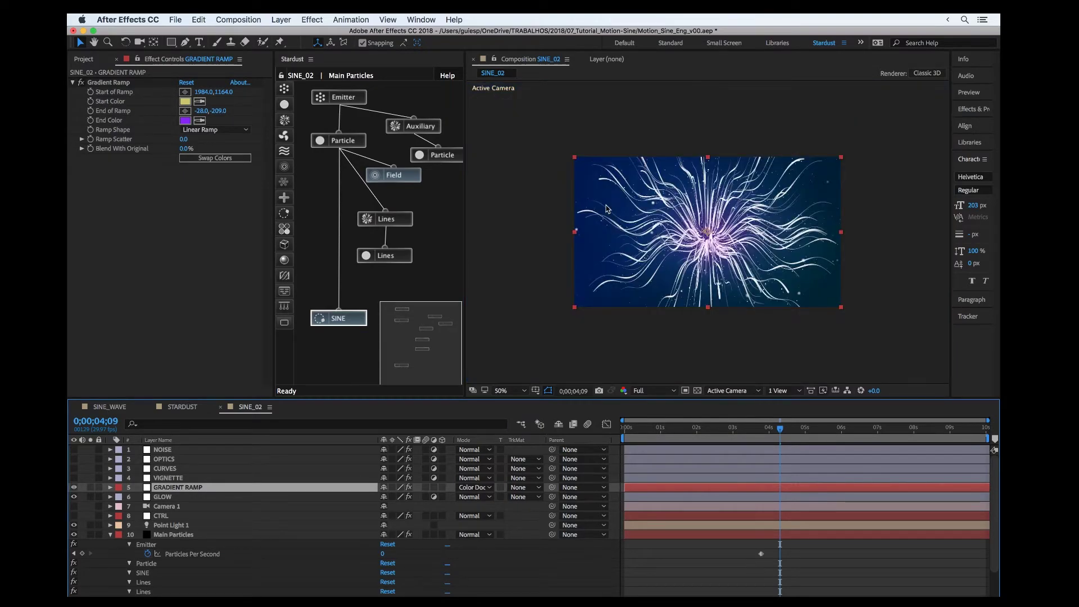
{"action": "scroll", "coordinate": [691, 228], "scroll_direction": "up", "scroll_amount": 2}
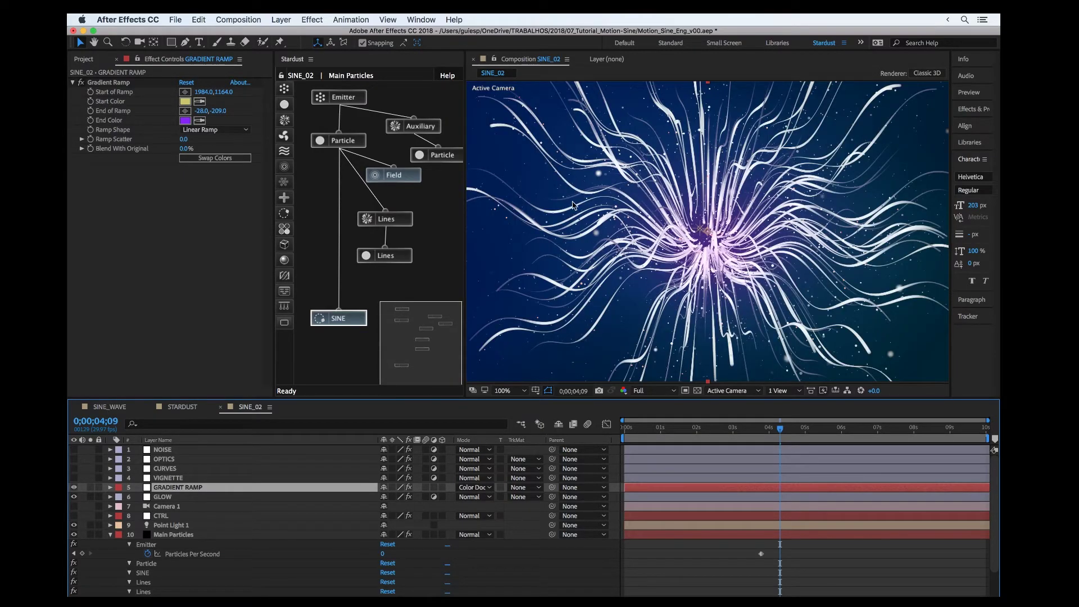
{"action": "left_click", "coordinate": [82, 82]}
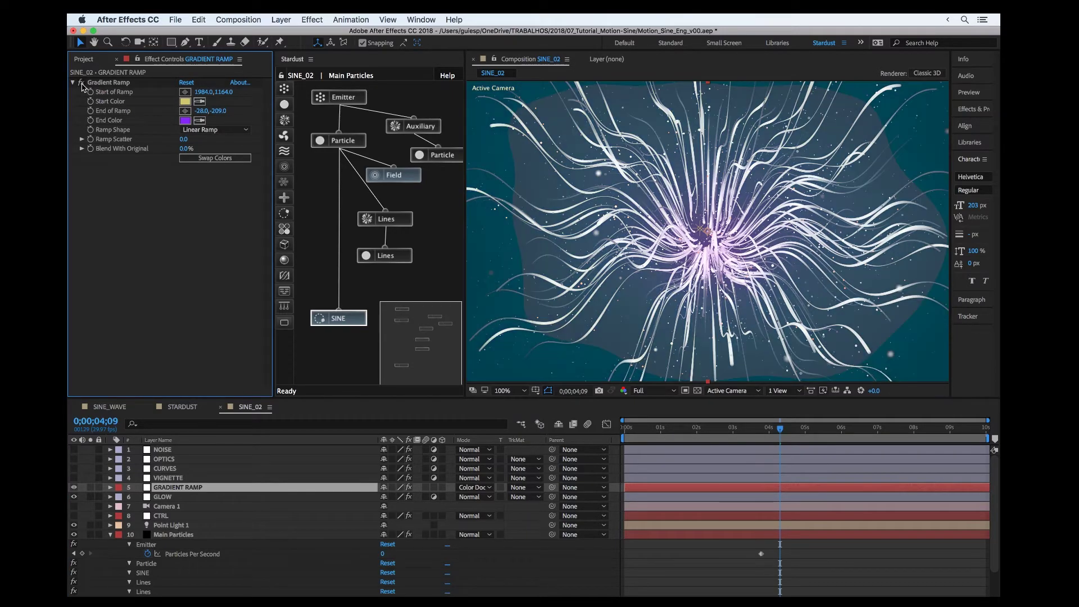
{"action": "left_click", "coordinate": [82, 83]}
{"action": "left_click", "coordinate": [476, 487]}
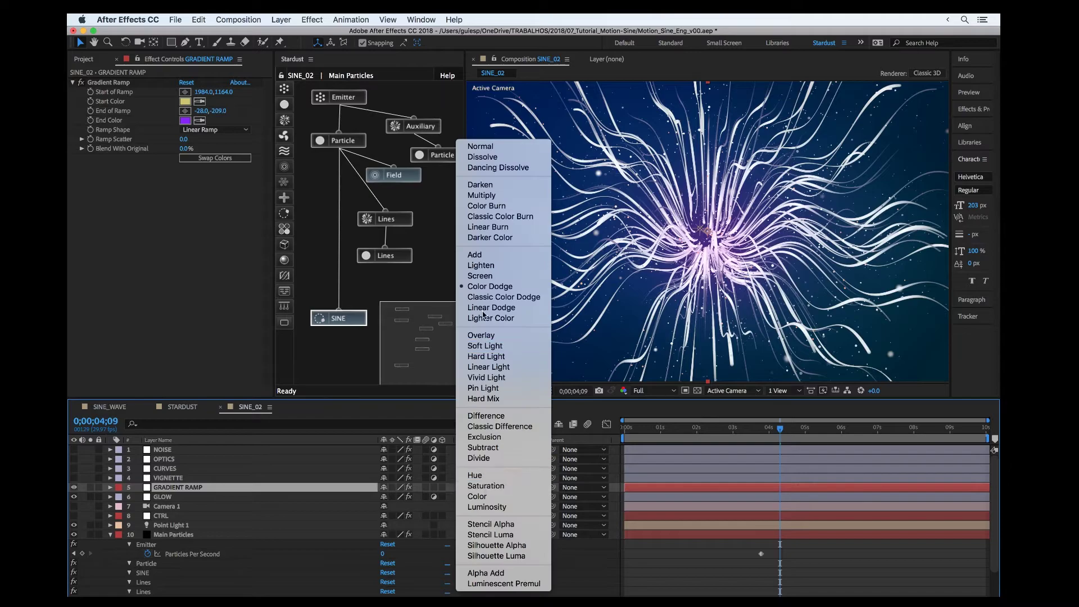
{"action": "left_click", "coordinate": [486, 286]}
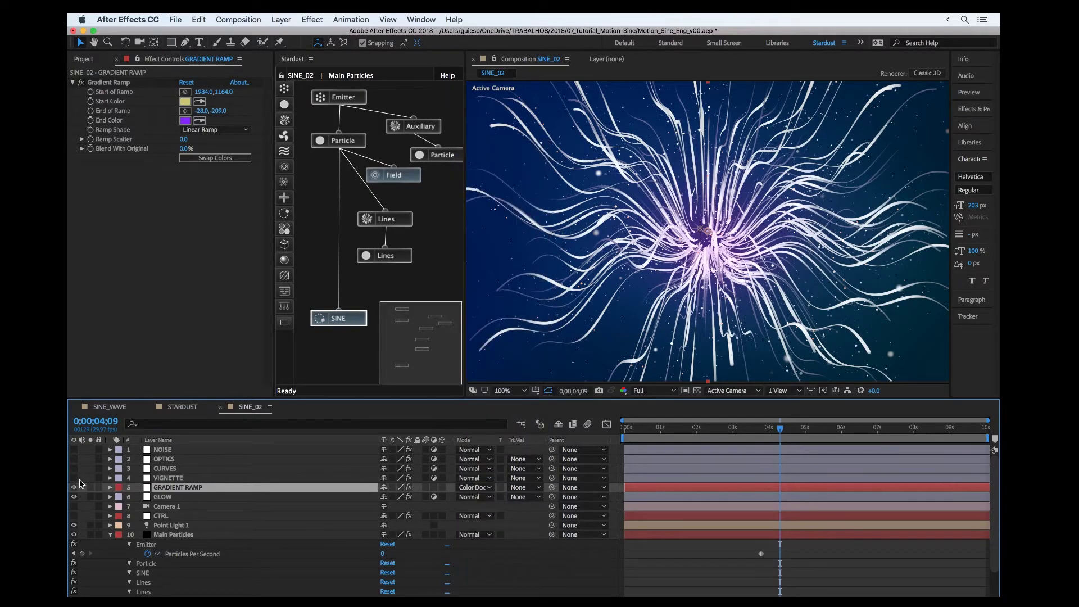
Turn on the CURVES, VIGNETTE, OPTICS and NOISE layers, reviewing each effect's settings.
{"action": "key", "text": "comma"}
{"action": "key", "text": "comma"}
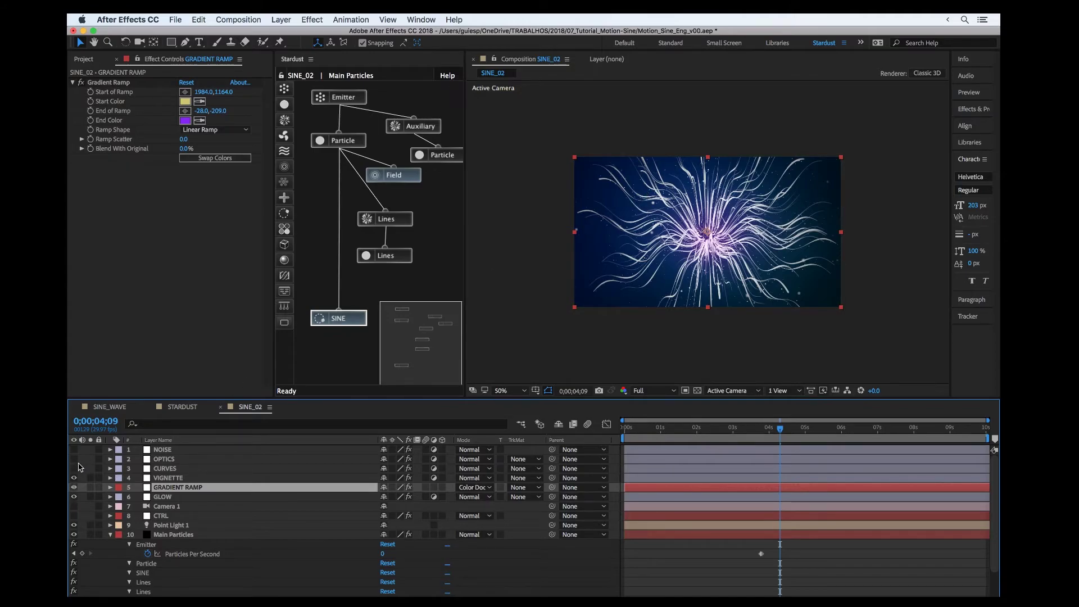
{"action": "left_click_drag", "start_coordinate": [74, 468], "coordinate": [74, 478]}
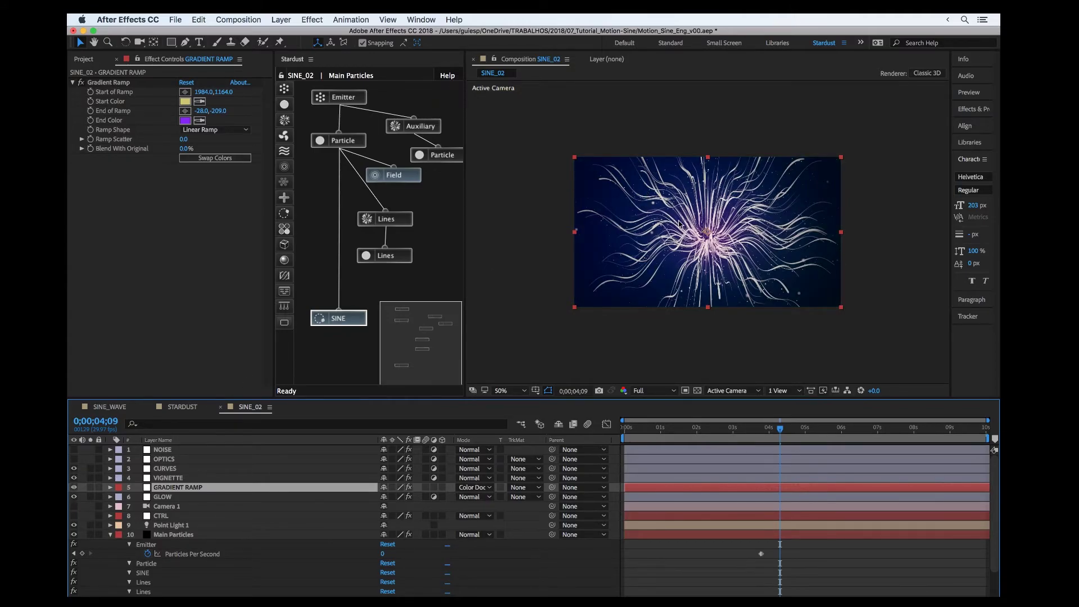
{"action": "key", "text": "period"}
{"action": "key", "text": "period"}
{"action": "left_click", "coordinate": [158, 470]}
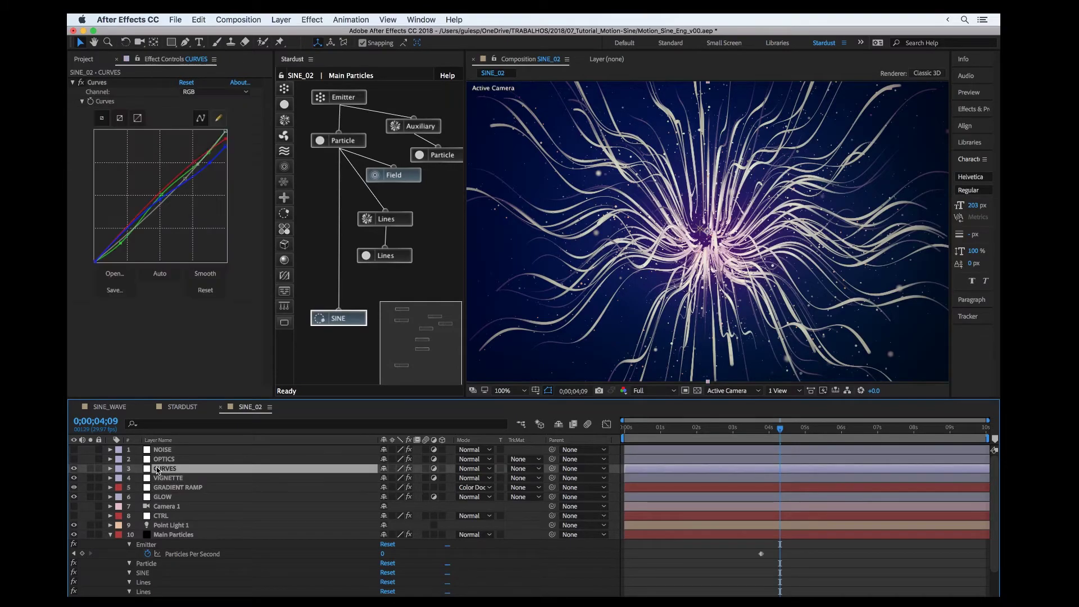
{"action": "left_click", "coordinate": [73, 459]}
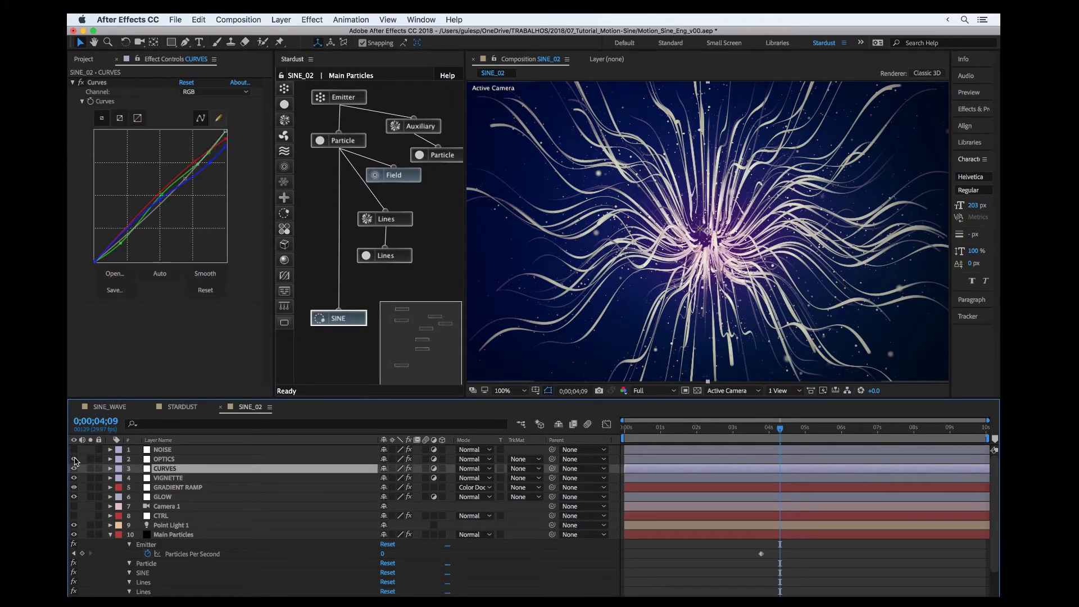
{"action": "left_click", "coordinate": [158, 459]}
{"action": "key", "text": "comma"}
{"action": "key", "text": "comma"}
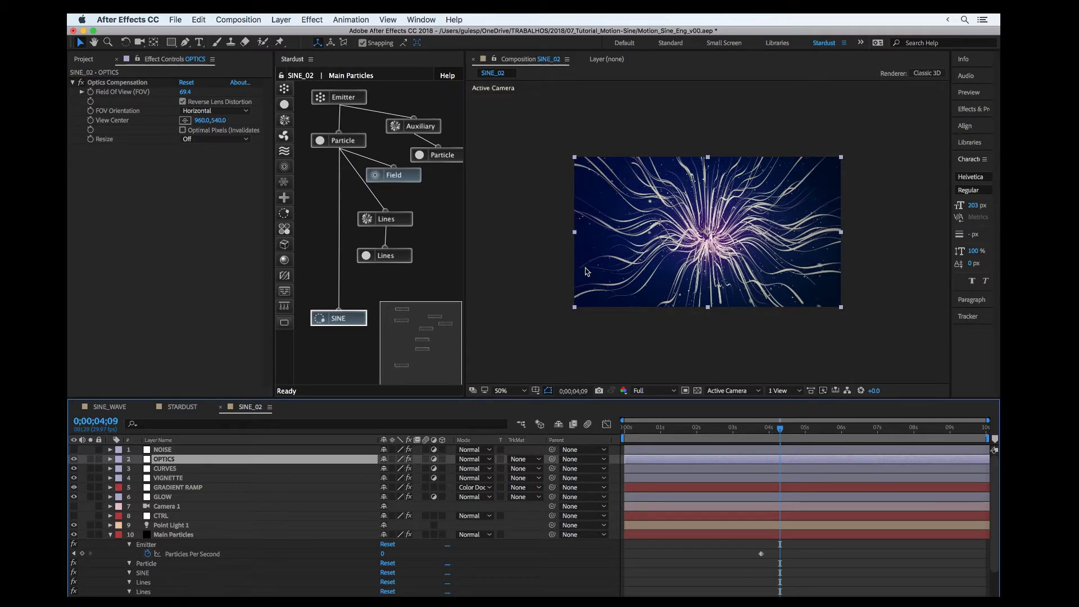
{"action": "left_click", "coordinate": [74, 449]}
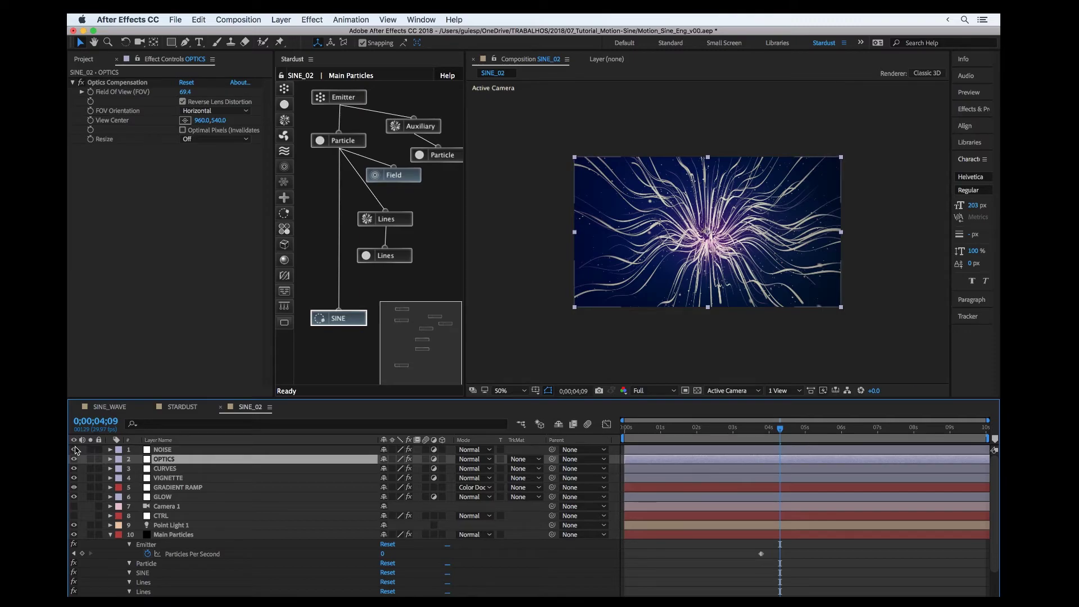
{"action": "left_click", "coordinate": [169, 451]}
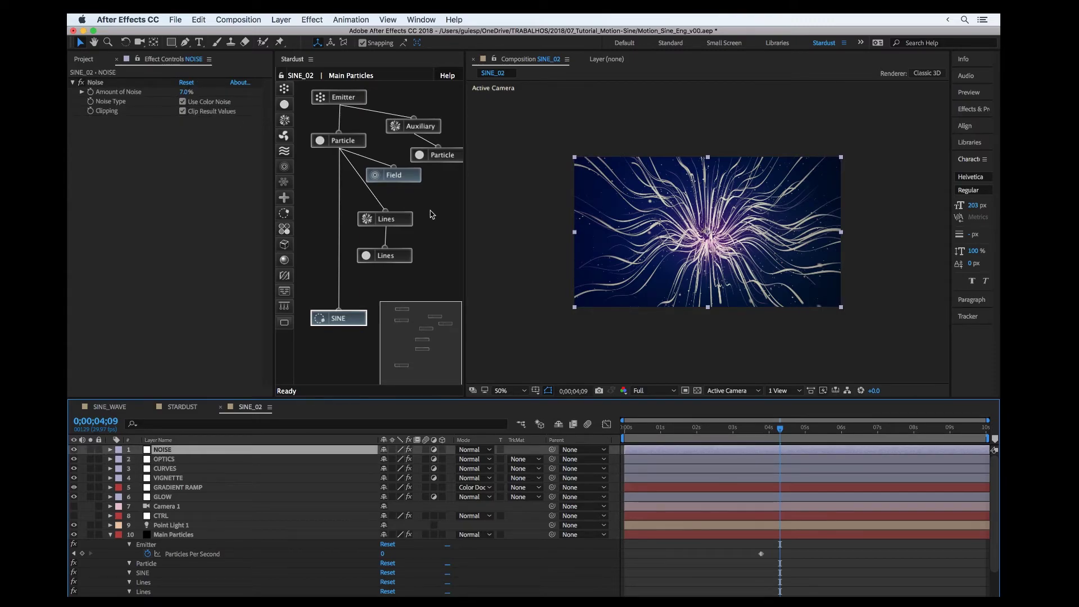